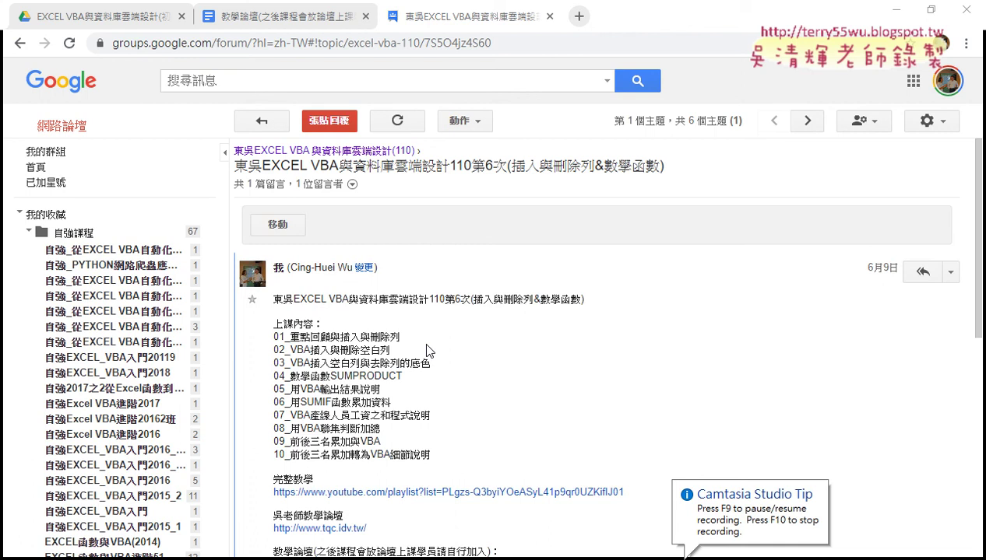
Highlight 6次, 刪除列 and 插入與刪除空白列 in the post's title and lesson lines.
left_click_drag(457, 301, 471, 301)
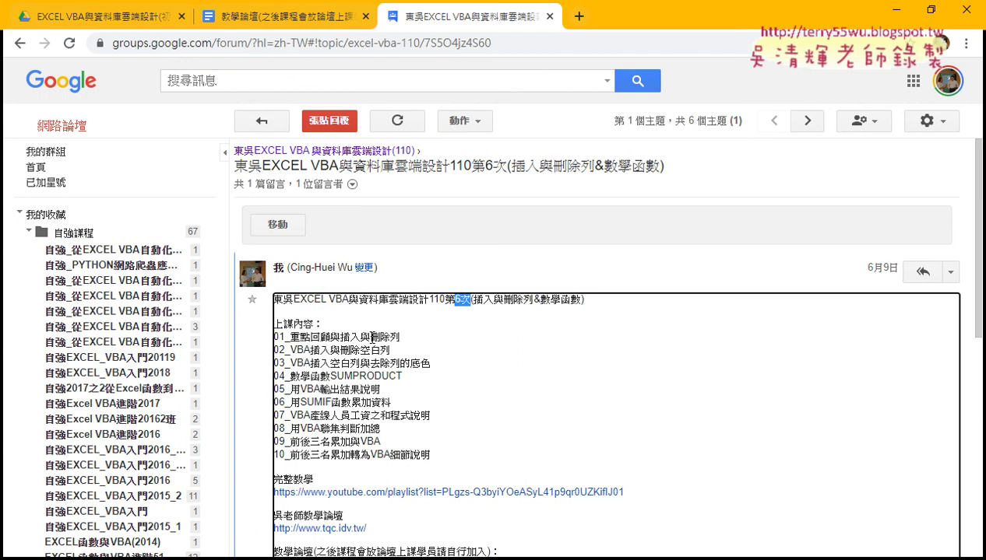
left_click_drag(370, 337, 399, 337)
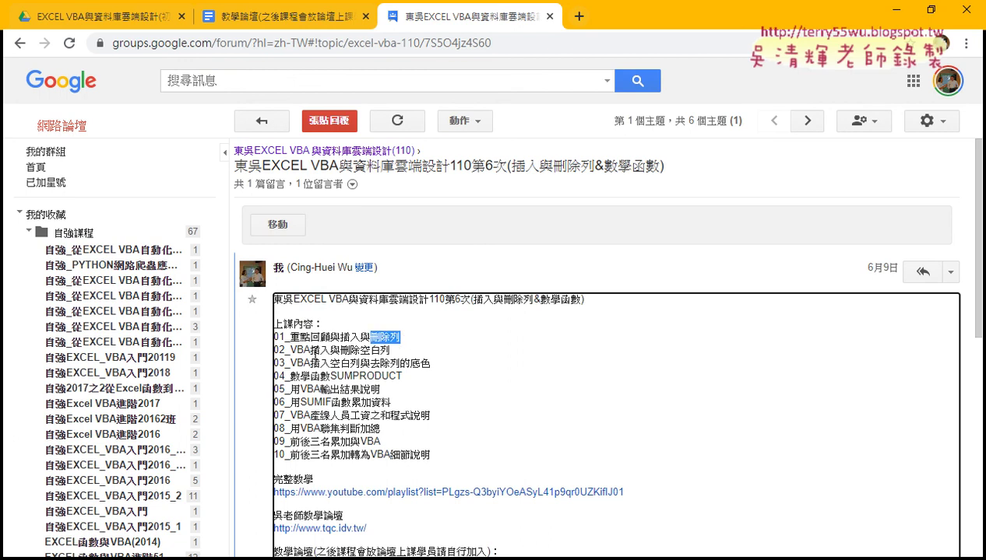
left_click_drag(310, 351, 391, 351)
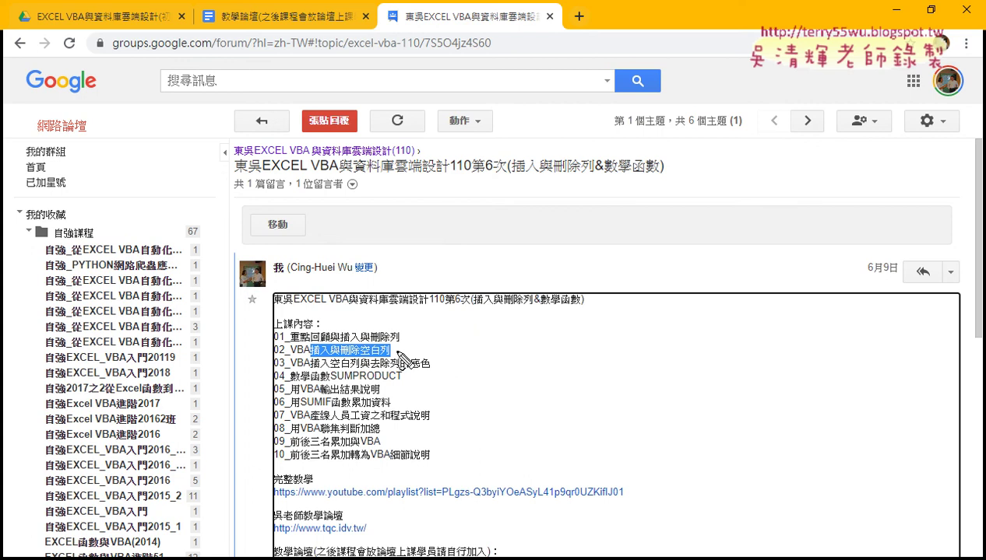
Handwrite Rows(i) in red beside the lesson list.
mouse_move(450, 317)
left_mouse_down()
mouse_move(451, 370)
mouse_move(497, 341)
mouse_move(526, 336)
mouse_move(532, 349)
left_mouse_up()
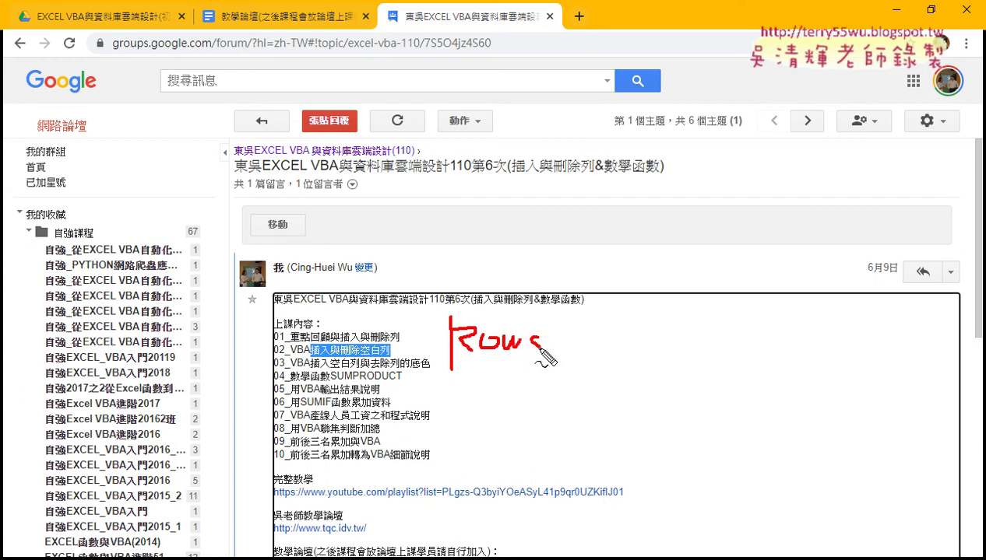
mouse_move(570, 319)
left_mouse_down()
mouse_move(557, 356)
mouse_move(578, 355)
left_mouse_up()
left_click(577, 324)
left_click_drag(601, 322, 603, 359)
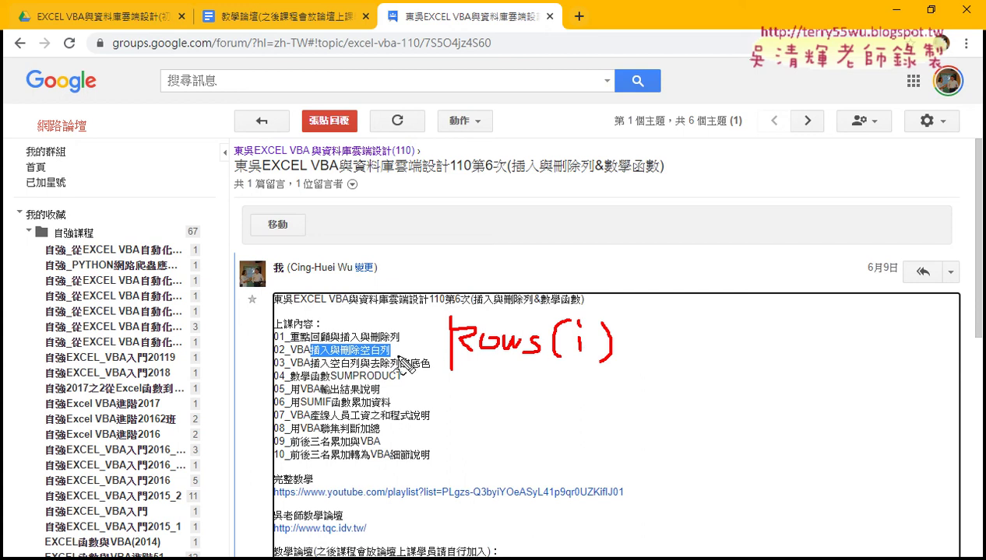
Underline SUMPRODUCT, SUMIF and the staff wages wording in red, with an asterisk beside lines 06–07.
left_click_drag(335, 383, 394, 382)
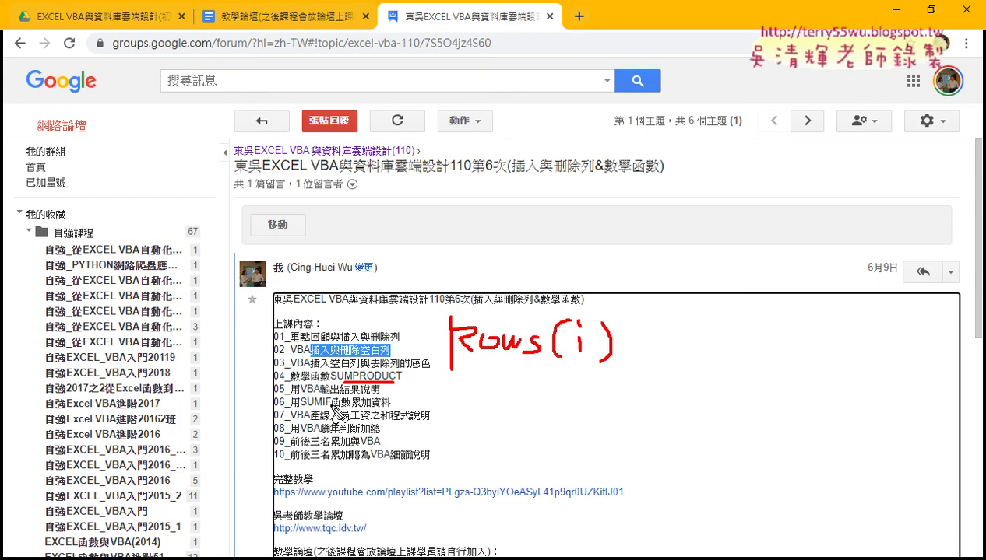
left_click_drag(299, 406, 330, 406)
left_click_drag(328, 421, 401, 422)
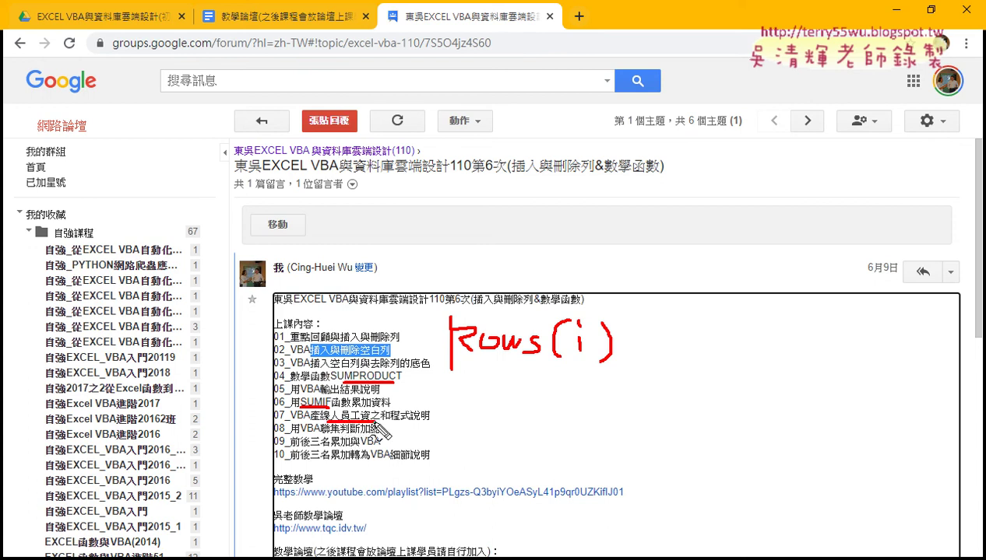
mouse_move(498, 397)
left_mouse_down()
mouse_move(498, 422)
mouse_move(511, 409)
mouse_move(514, 421)
mouse_move(487, 422)
left_mouse_up()
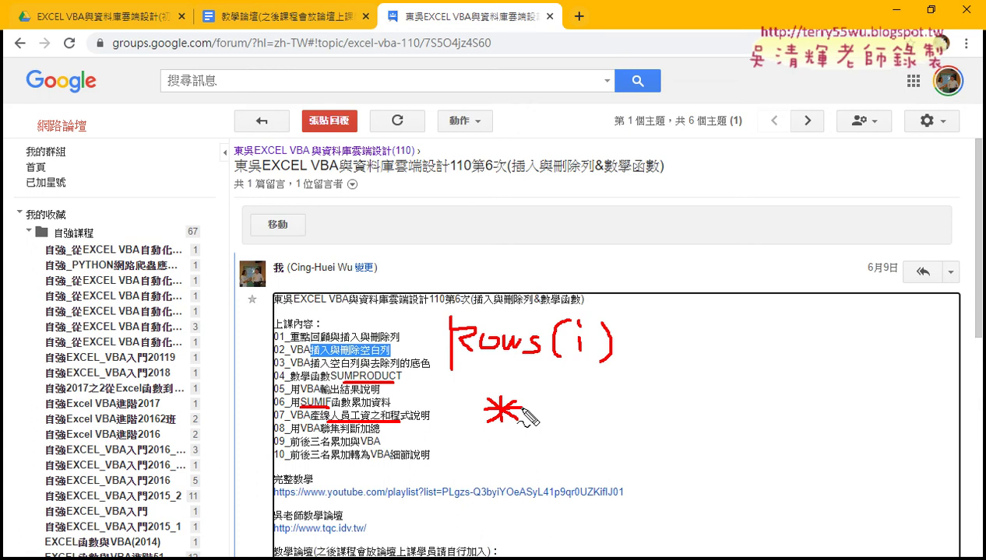
Clear the pen markings and bring the 04數學函數 workbook forward in Excel.
key("Escape")
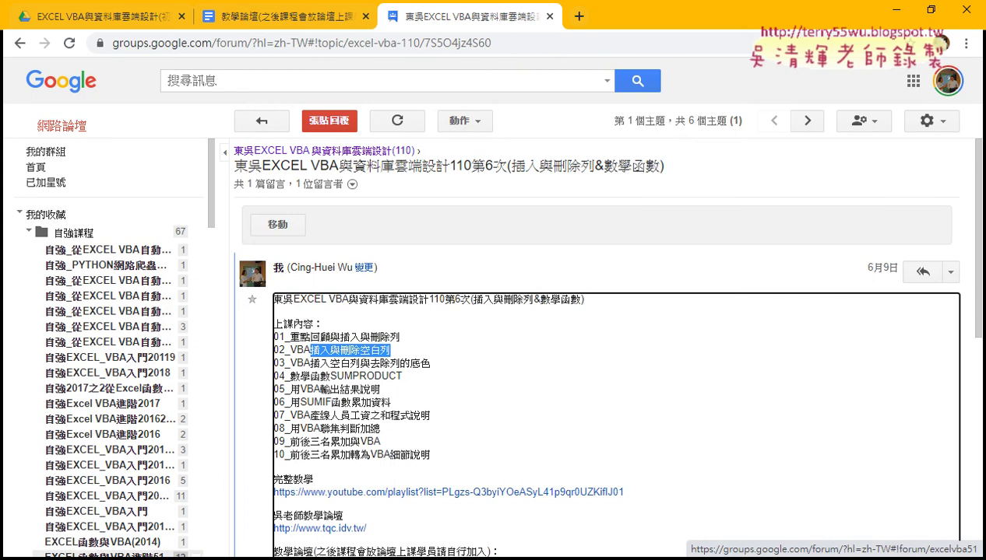
left_click(323, 559)
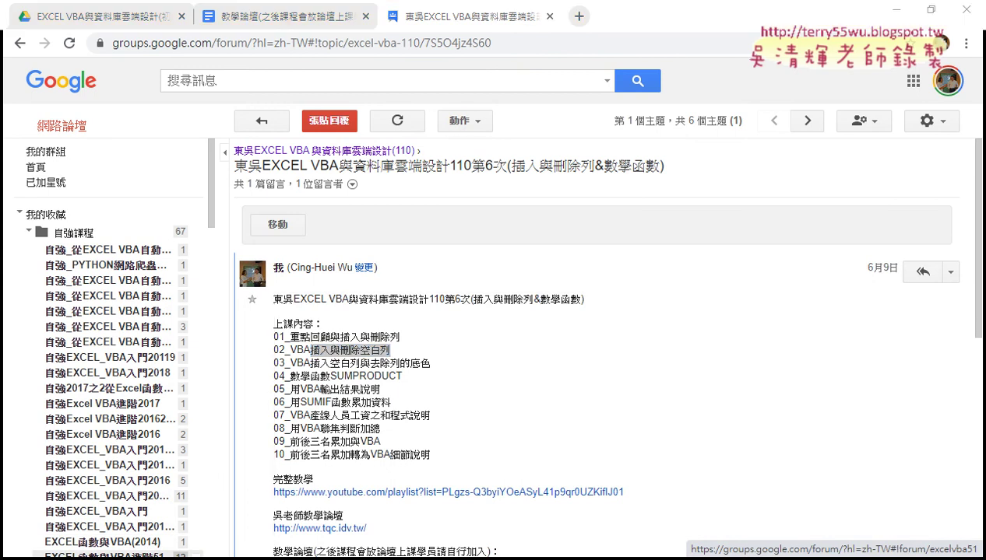
left_click(296, 559)
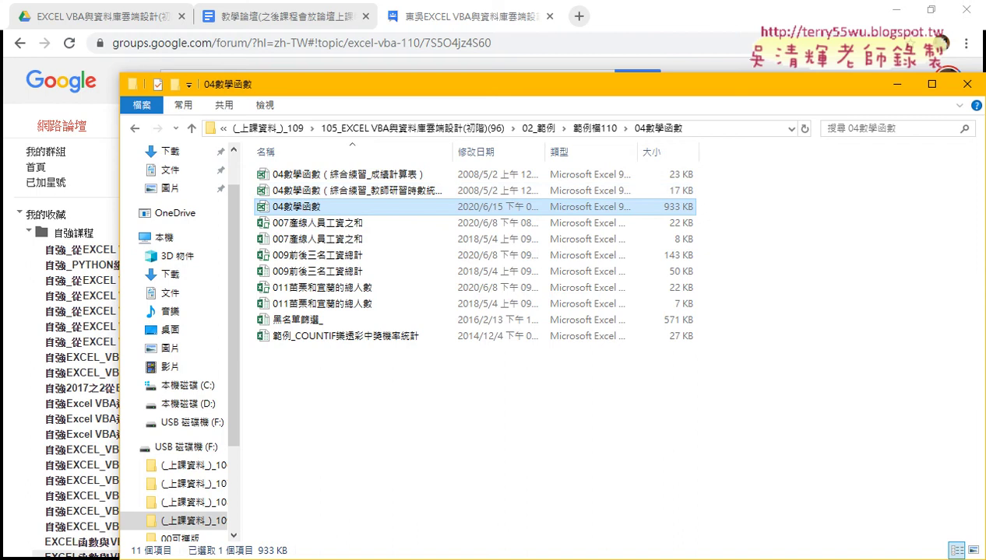
left_click(402, 514)
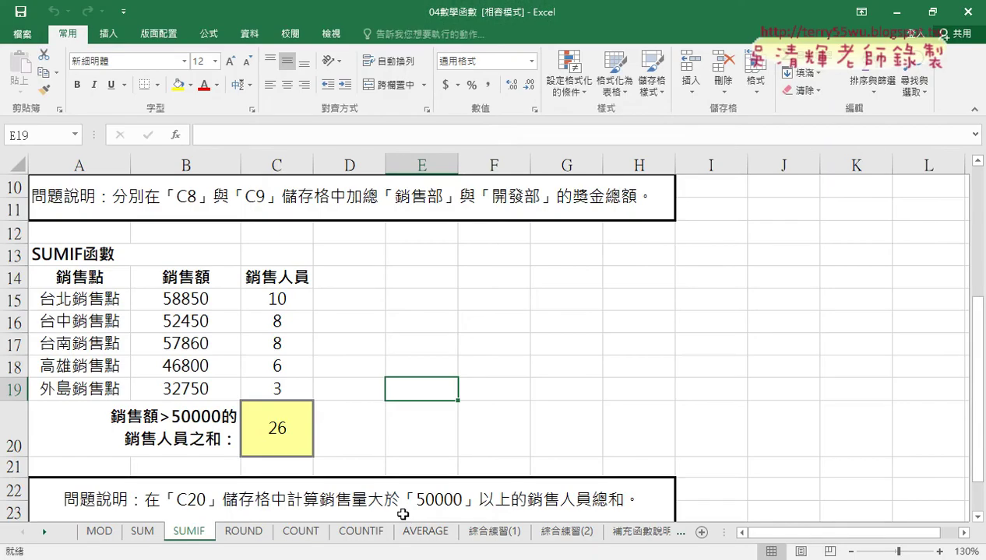
Switch to the COUNT sheet and zoom the view to 130%.
left_click(312, 533)
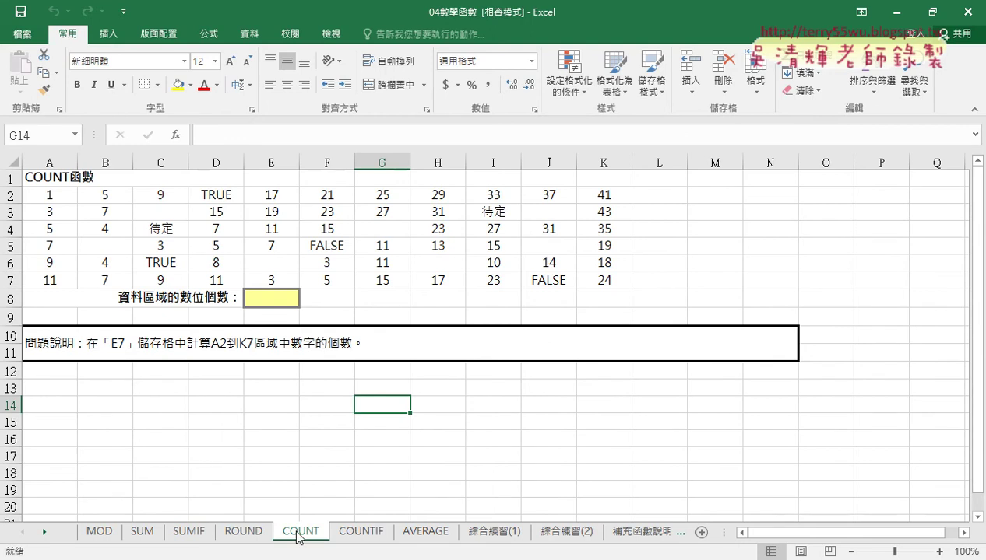
left_click(940, 552)
left_click(940, 552)
left_click(940, 552)
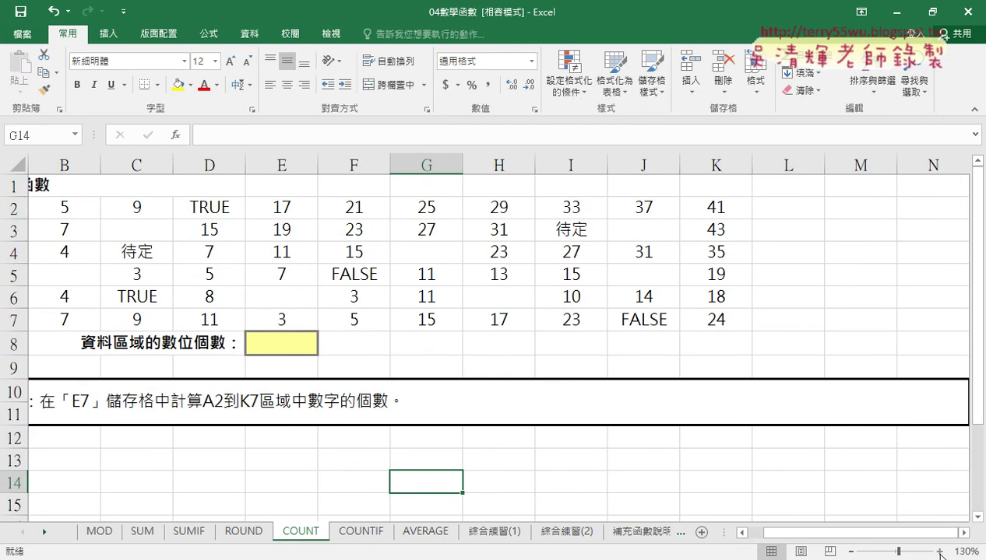
scroll(339, 384, "left", 1)
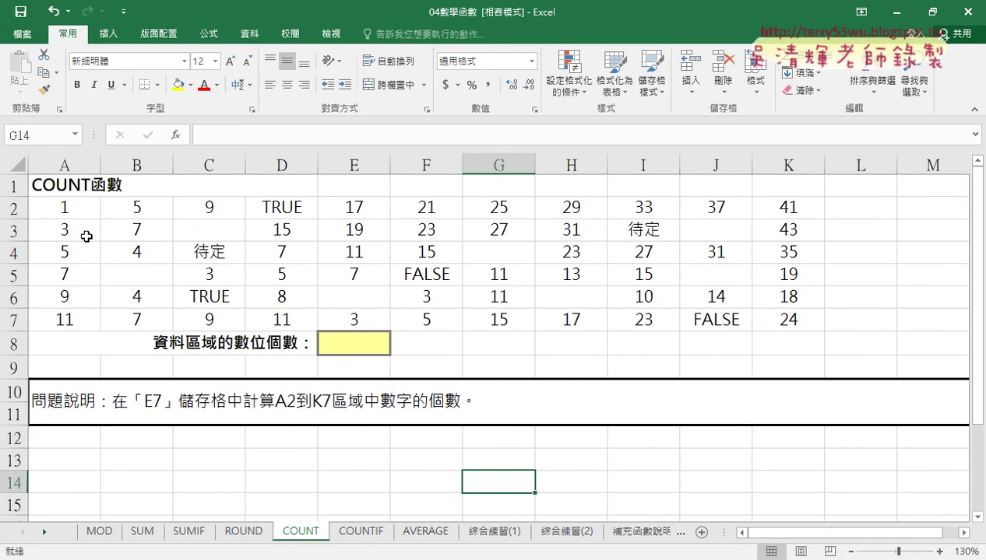
Select across the A2:K7 data, pointing out blank cell C3, then select answer cell E8.
mouse_move(70, 207)
left_mouse_down()
mouse_move(204, 237)
mouse_move(782, 318)
left_mouse_up()
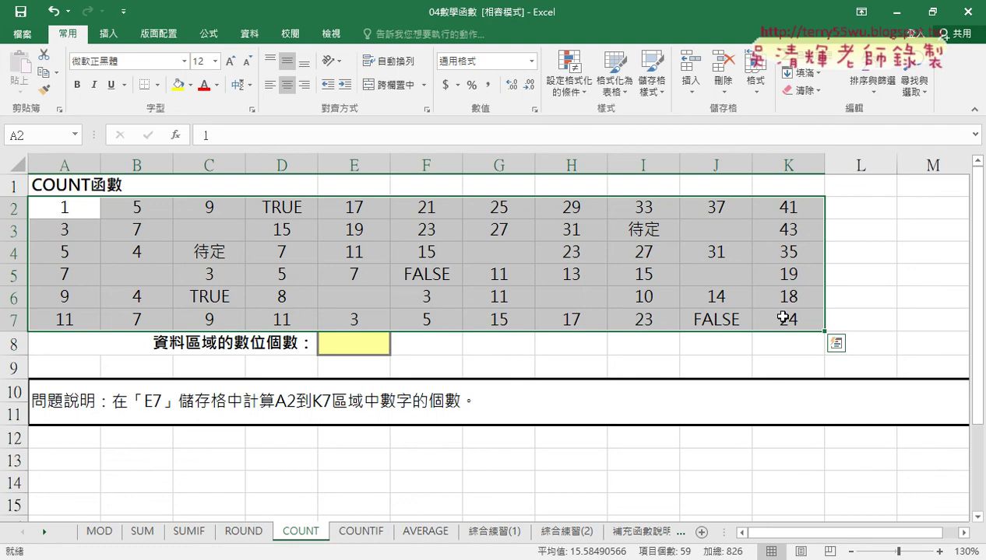
left_click(340, 347)
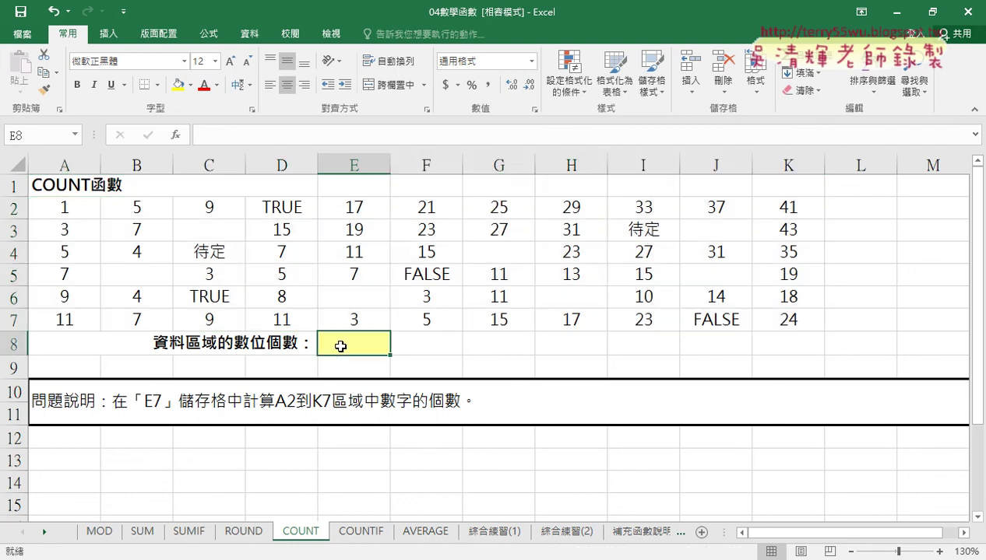
left_click(498, 343)
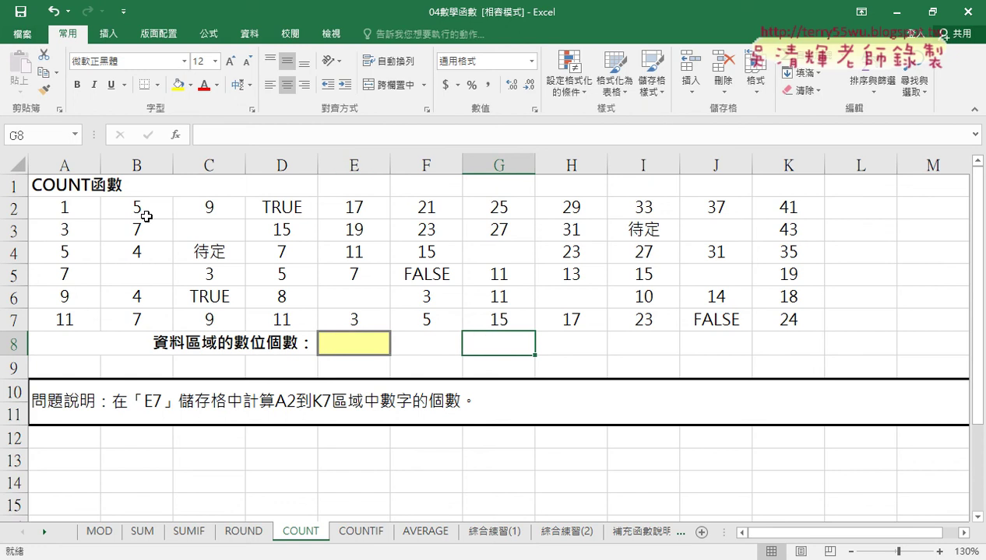
mouse_move(78, 208)
left_mouse_down()
mouse_move(318, 267)
mouse_move(772, 318)
left_mouse_up()
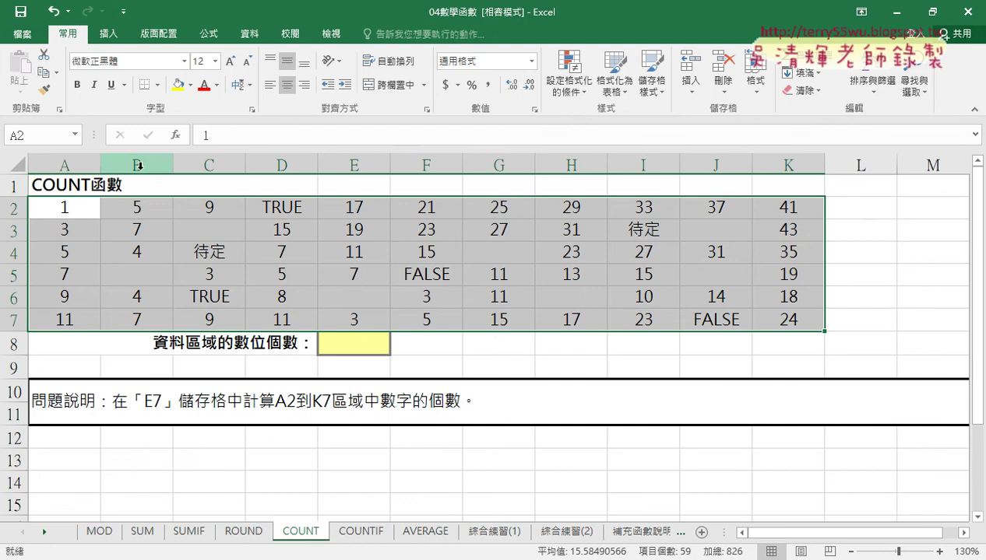
left_click(219, 231)
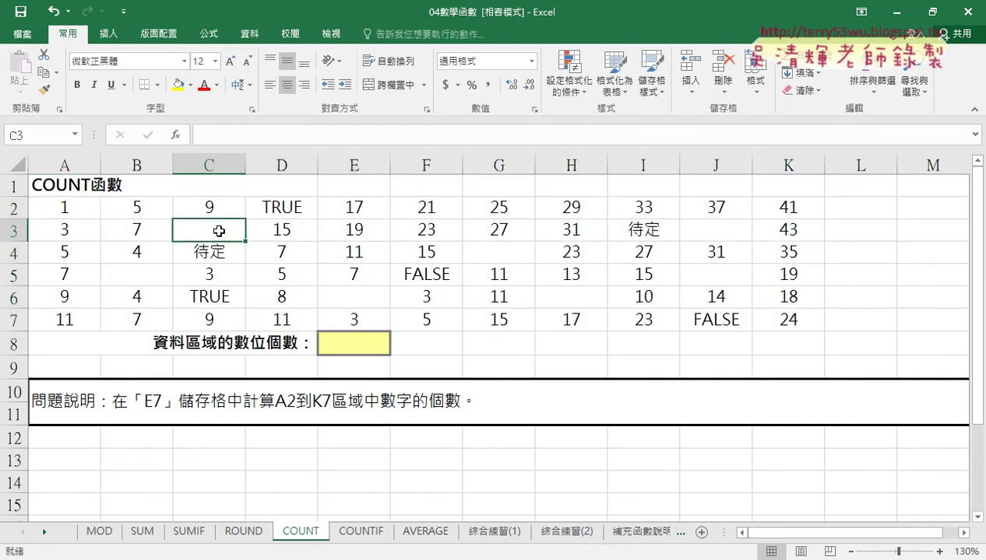
left_click_drag(67, 208, 561, 299)
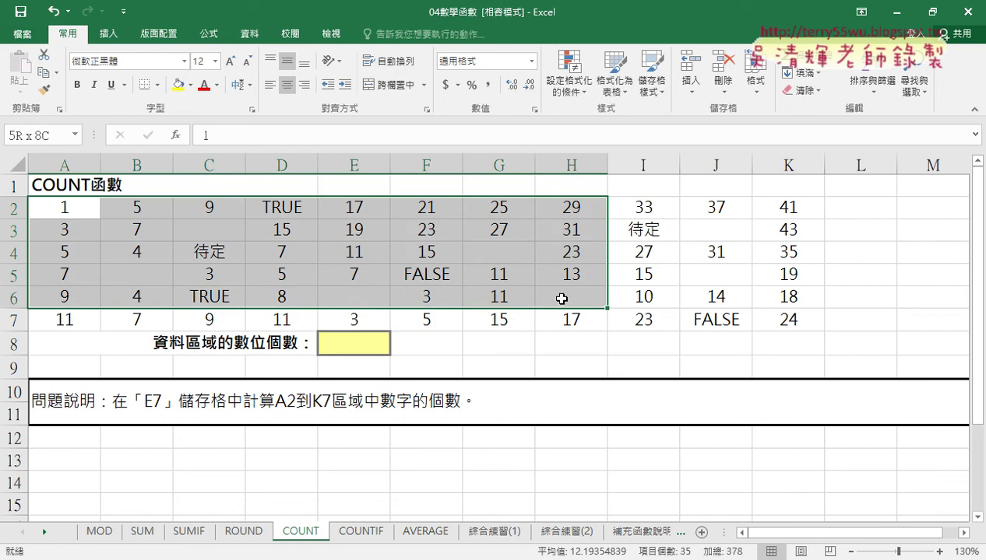
left_click_drag(561, 299, 763, 318)
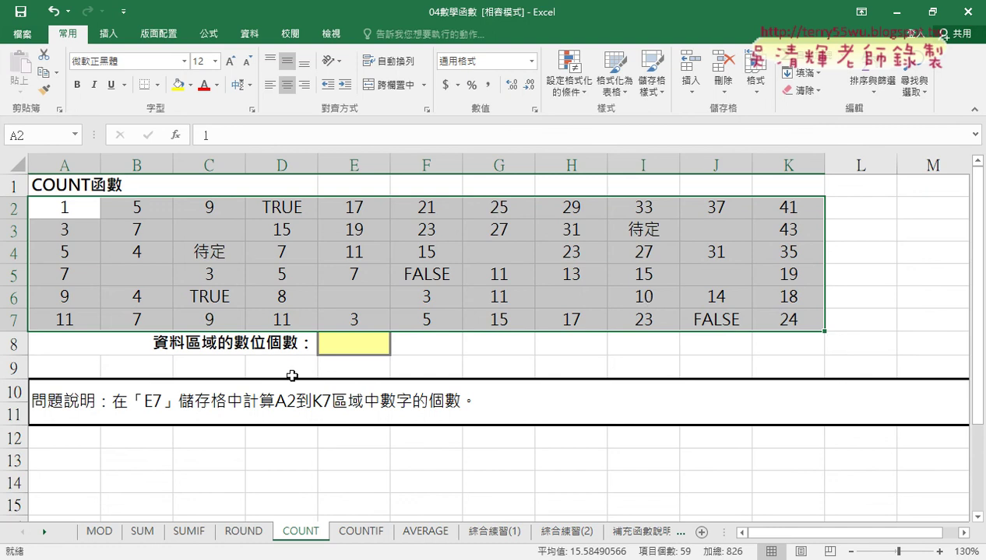
left_click(355, 343)
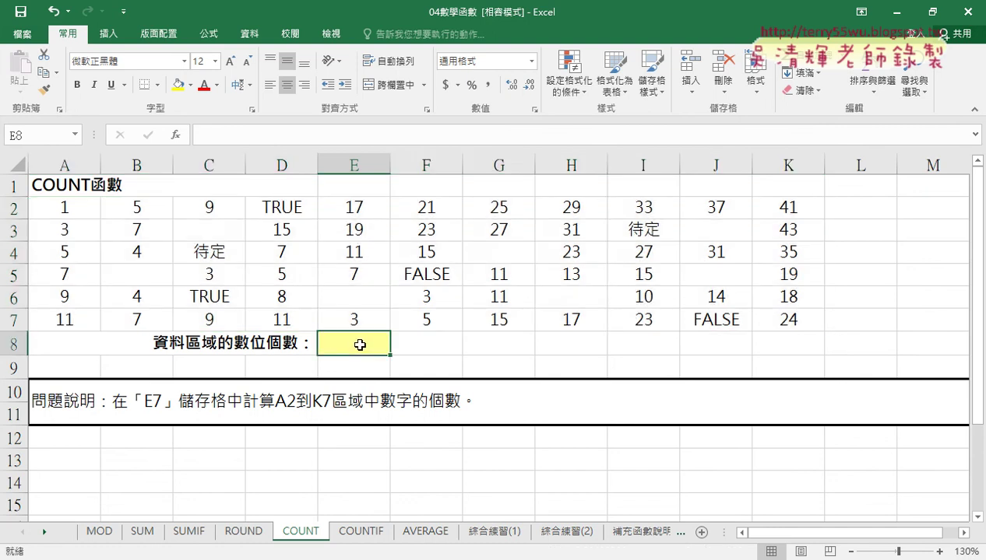
Open Insert Function for E8, filter to the 統計 category and select COUNT.
left_click(177, 135)
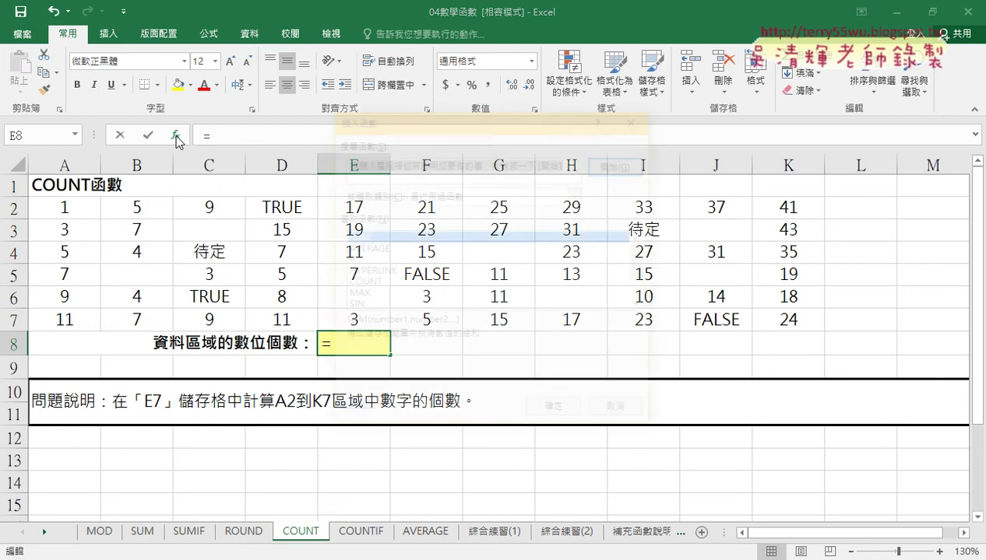
left_click(450, 197)
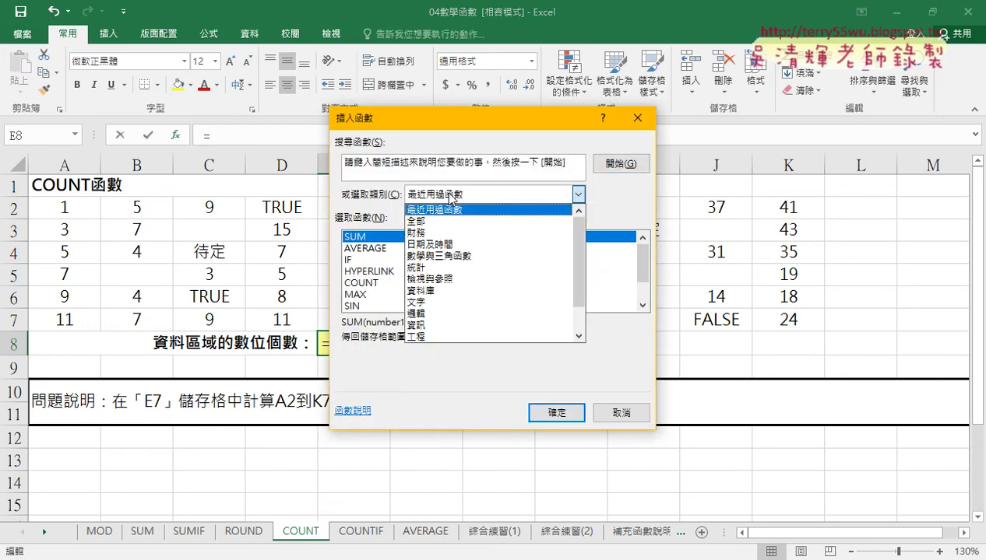
left_click(448, 269)
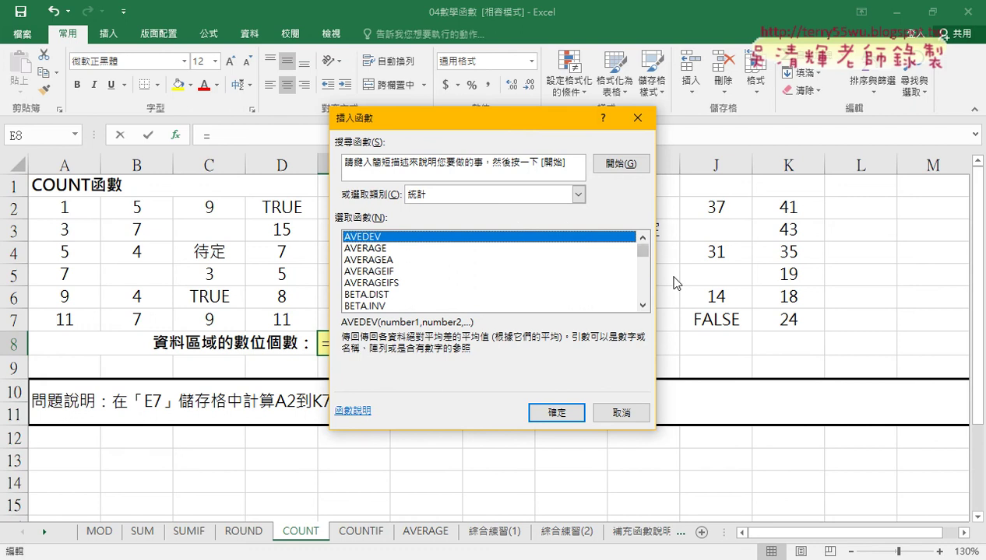
left_click(642, 306)
left_click(642, 306)
left_click(643, 307)
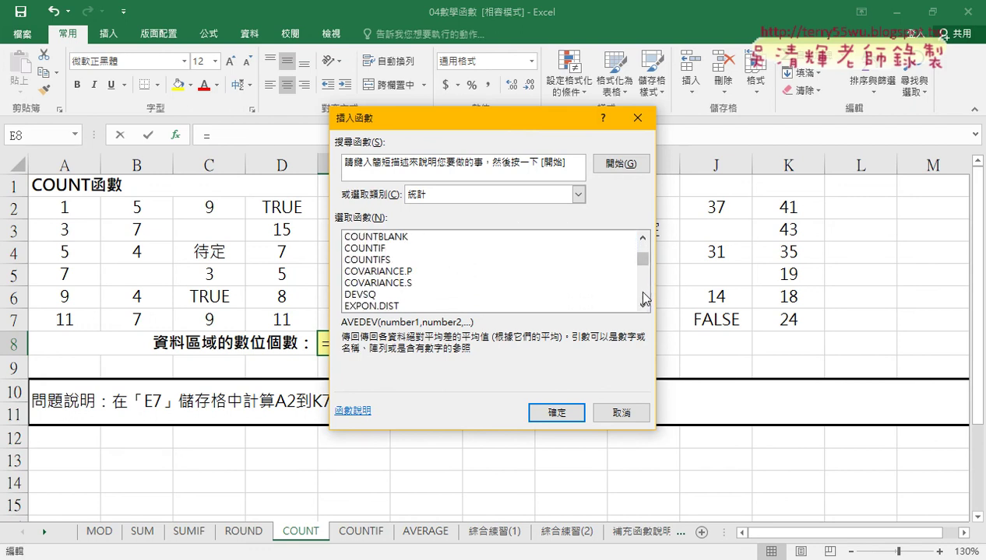
left_click(642, 238)
left_click(642, 238)
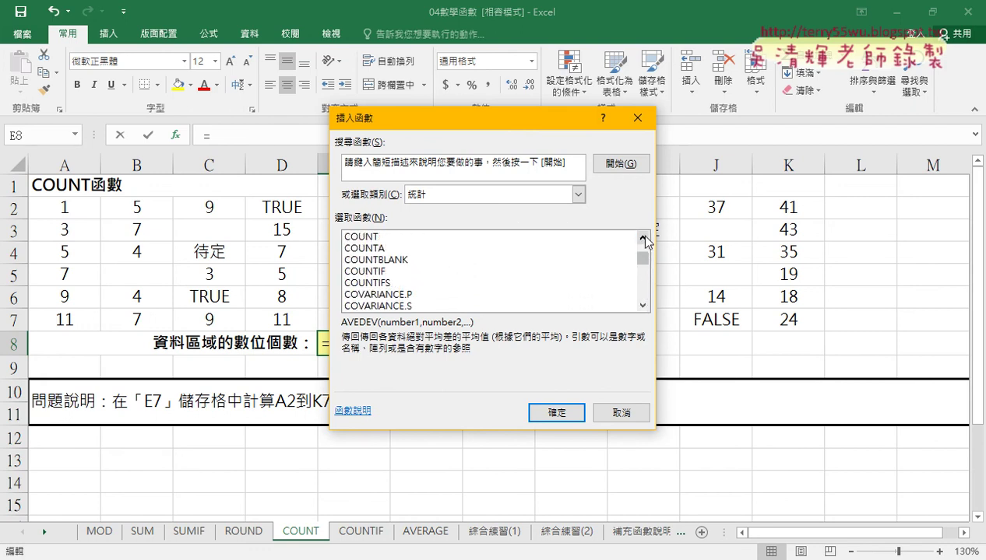
left_click(642, 237)
left_click(642, 238)
left_click(389, 260)
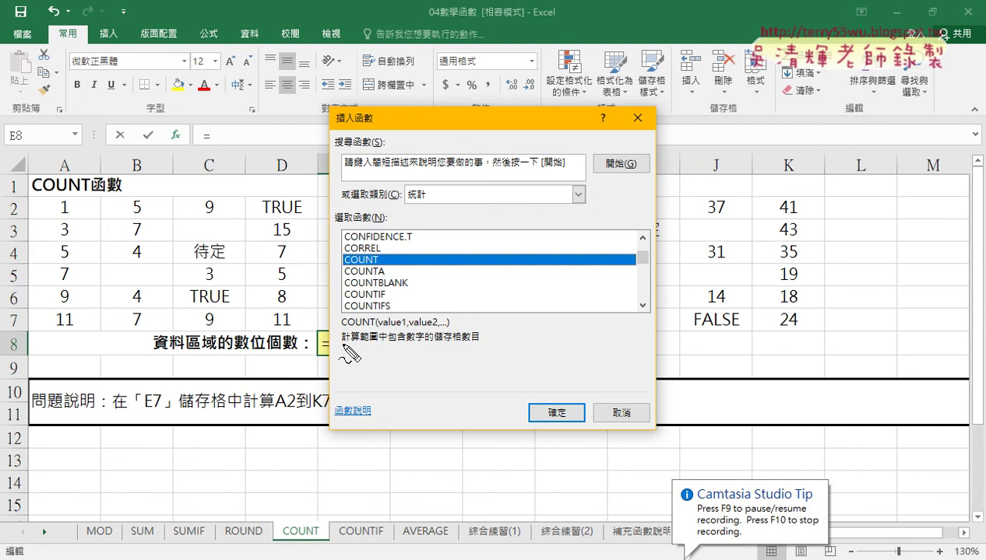
Compare the COUNTA, COUNTBLANK and COUNTIF descriptions, then settle on COUNT.
left_click_drag(342, 343, 379, 343)
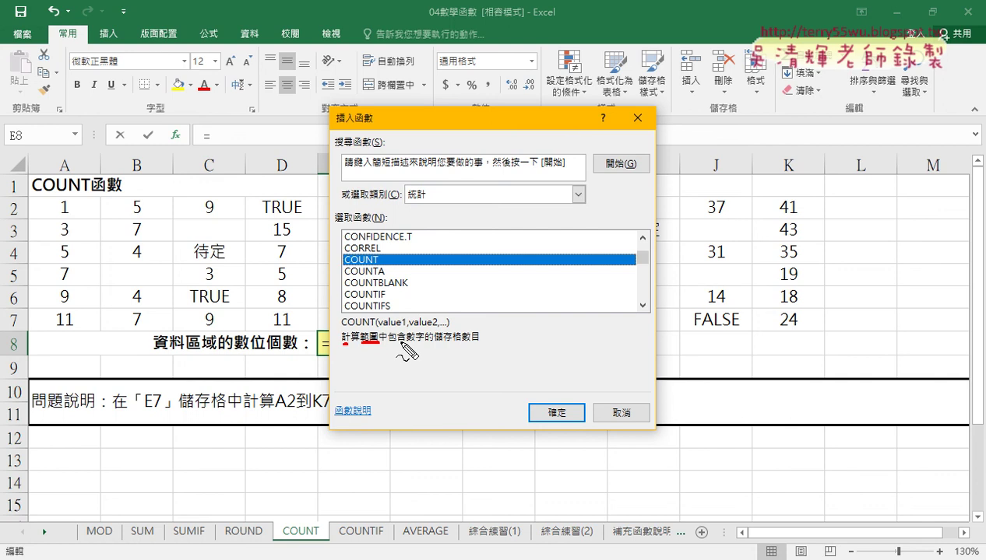
left_click_drag(408, 342, 480, 343)
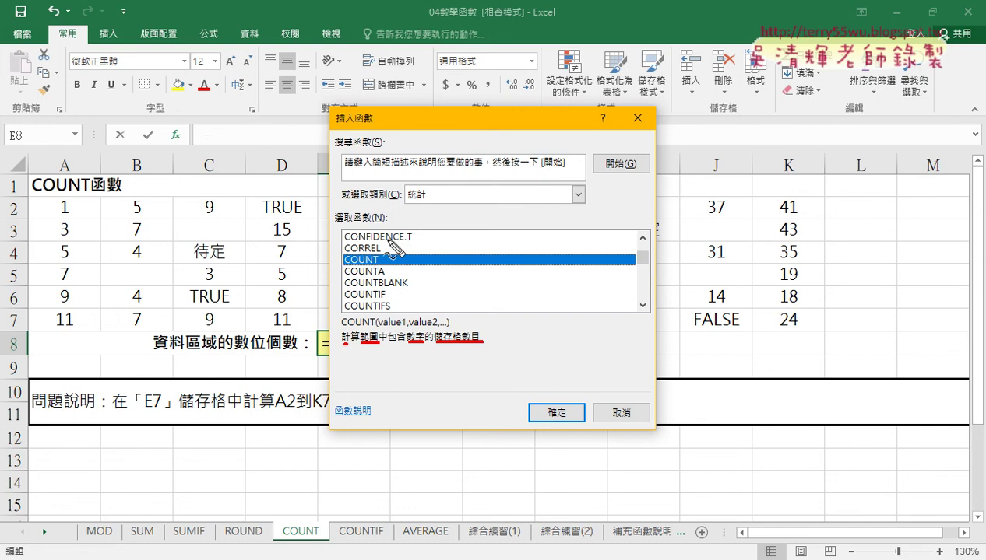
mouse_move(344, 262)
left_mouse_down()
mouse_move(391, 263)
mouse_move(333, 267)
left_mouse_up()
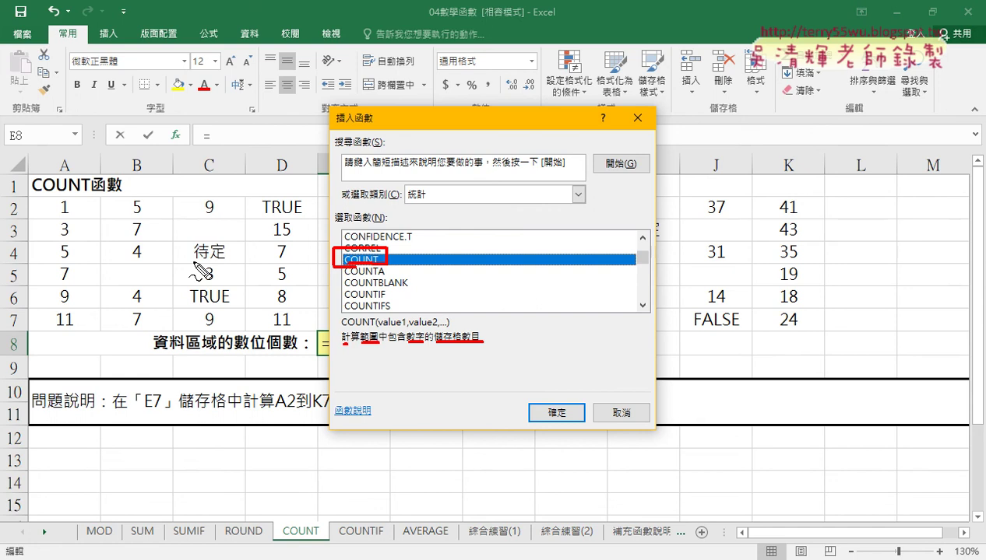
key("Escape")
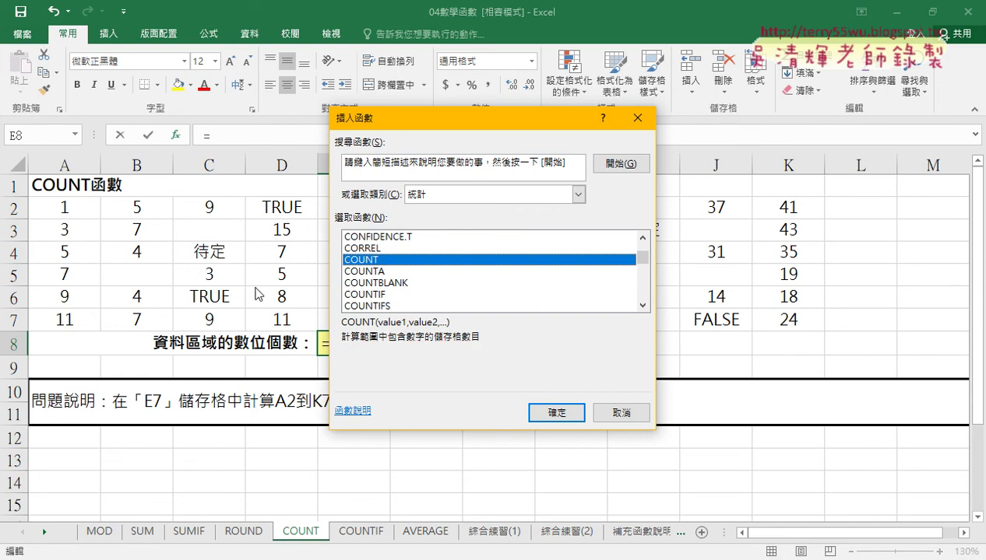
left_click(384, 272)
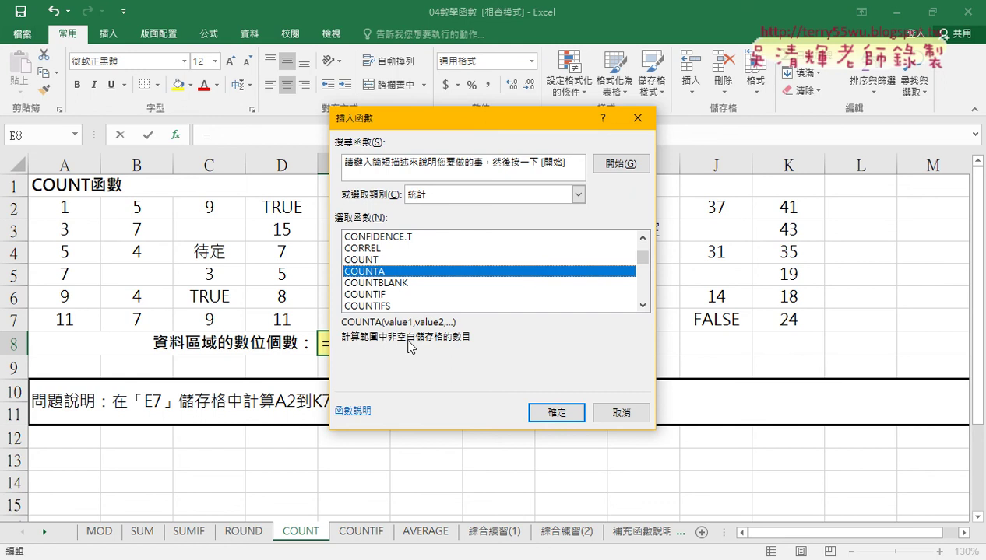
left_click(393, 282)
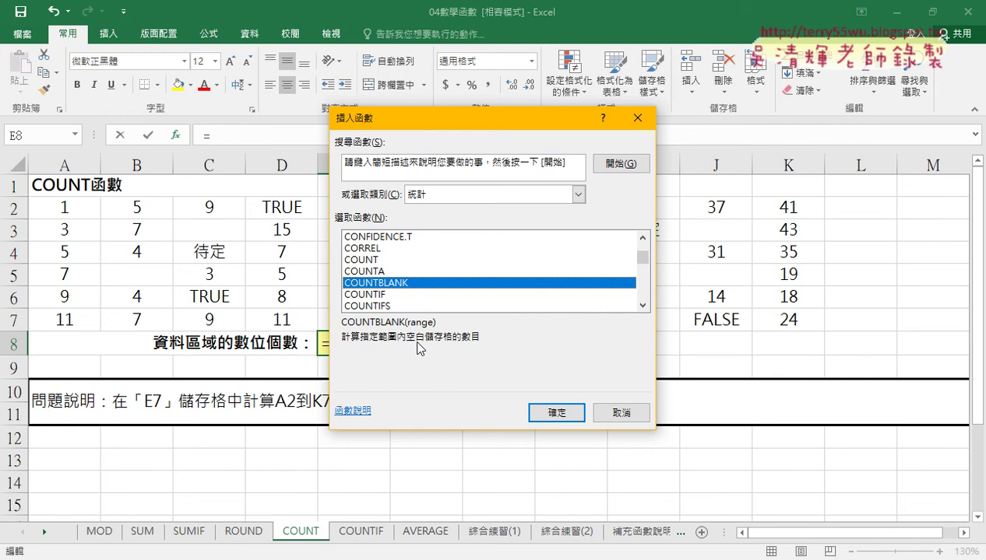
left_click(400, 295)
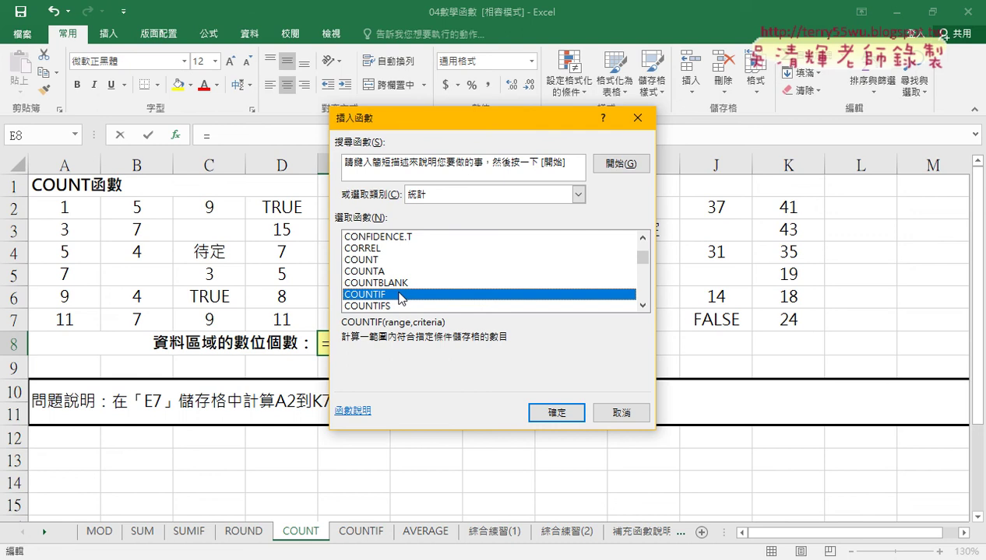
left_click(379, 259)
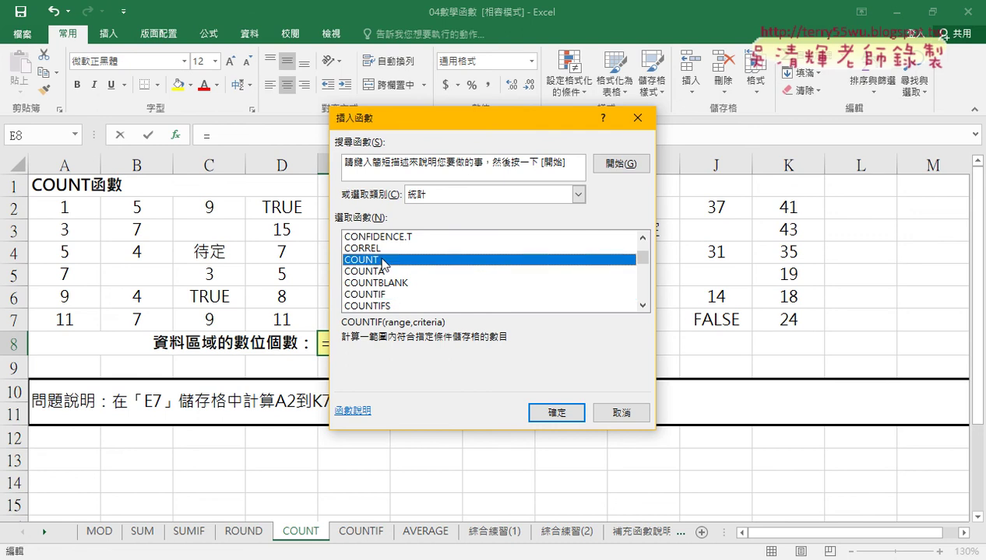
Enter =COUNT(A2:K7) in E8 so it returns 53 numeric cells.
left_click(561, 416)
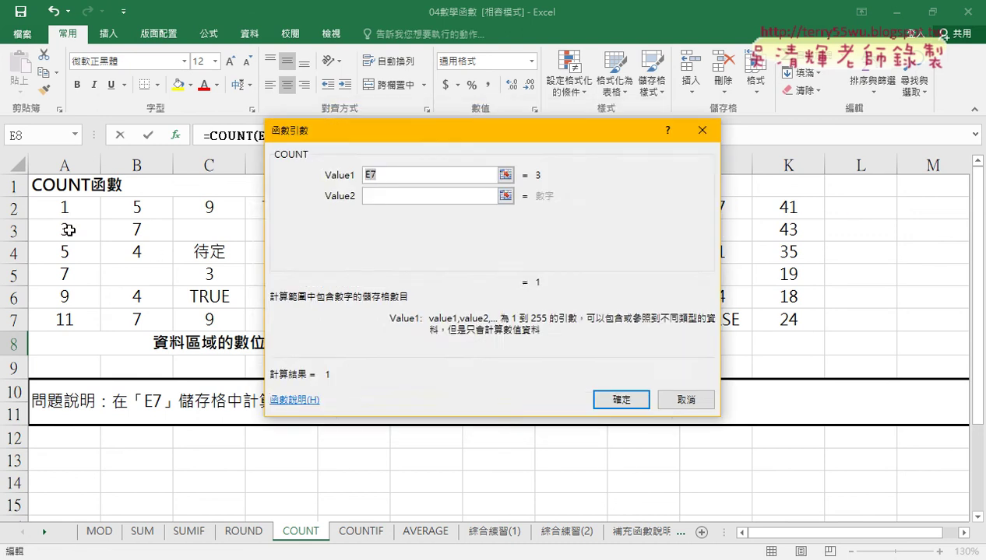
mouse_move(62, 208)
left_mouse_down()
mouse_move(700, 291)
mouse_move(786, 319)
left_mouse_up()
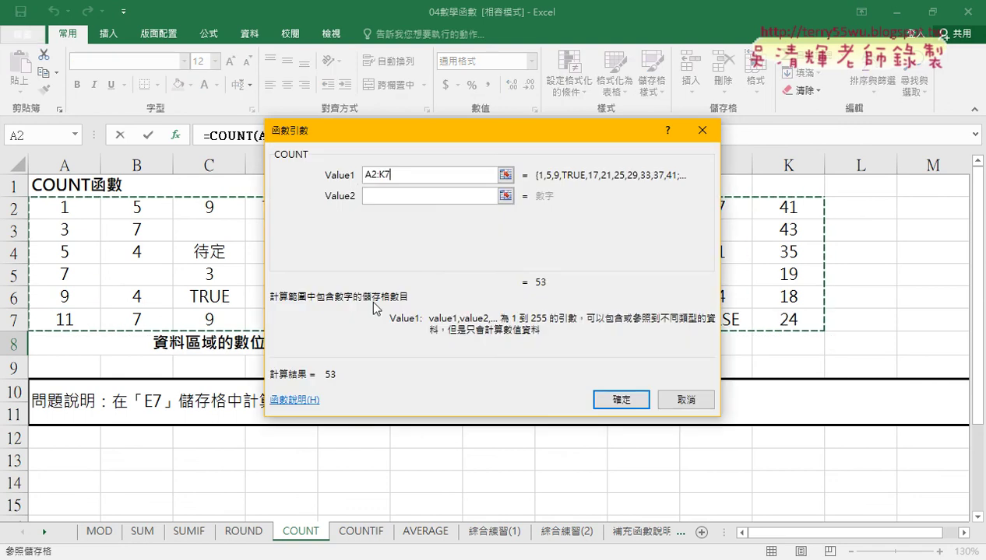
left_click(381, 201)
left_click(378, 216)
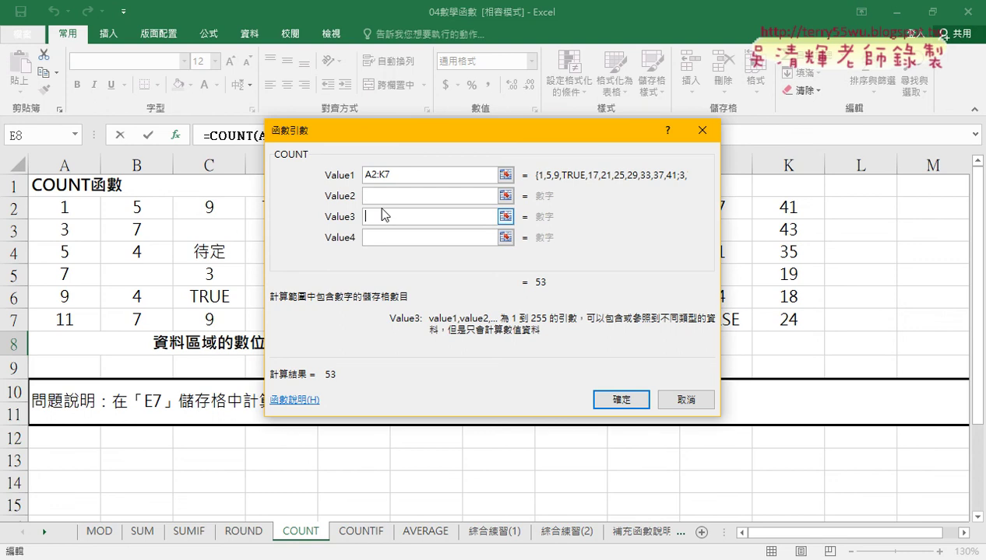
left_click_drag(405, 178, 369, 181)
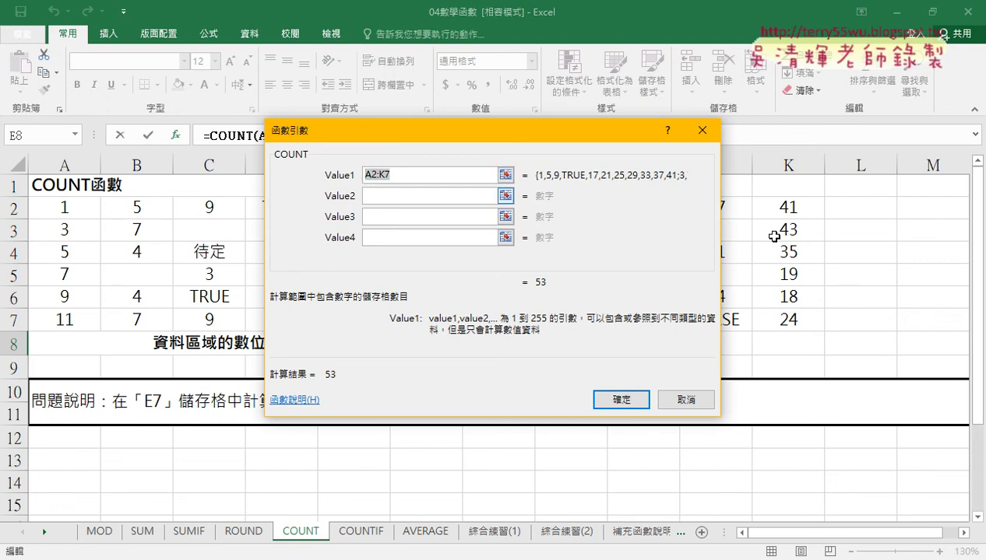
left_click(595, 397)
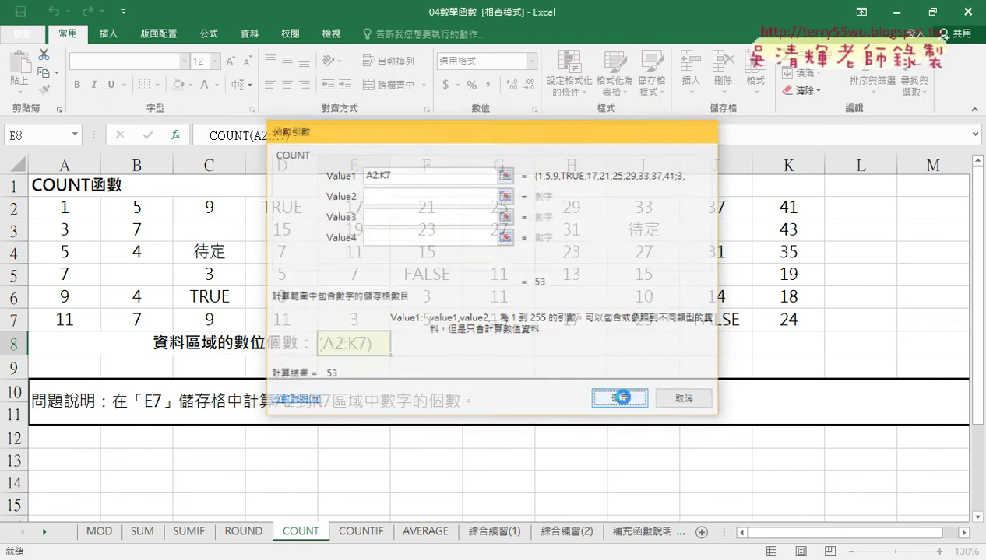
left_click(480, 343)
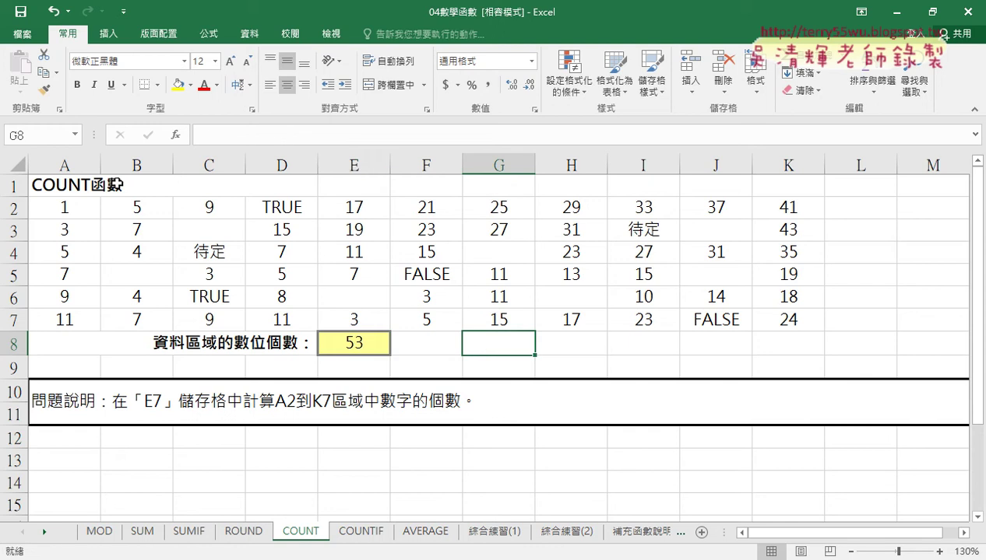
Enter =COUNTA(A2:K7) in G8 so it returns 59 non-empty cells.
left_click(178, 136)
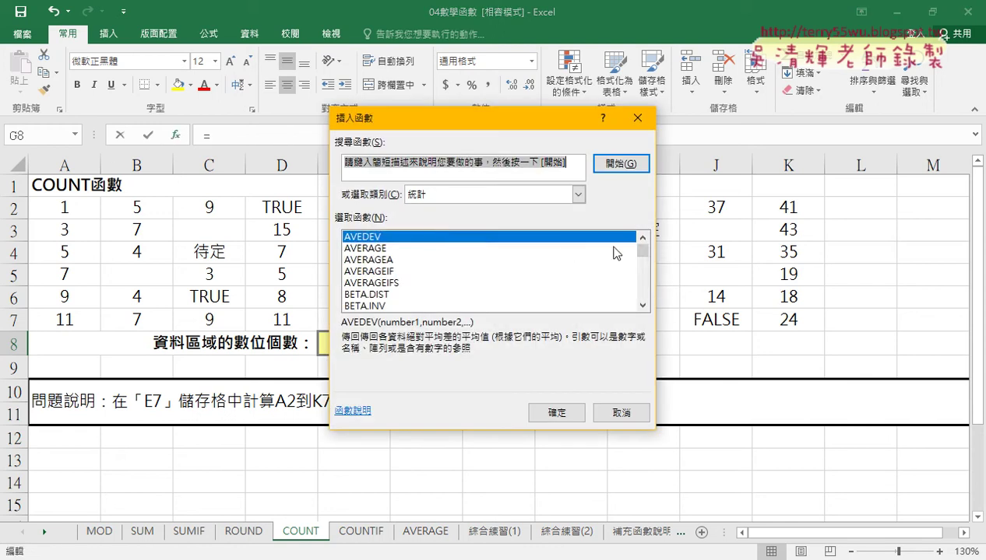
left_click(643, 287)
left_click(644, 286)
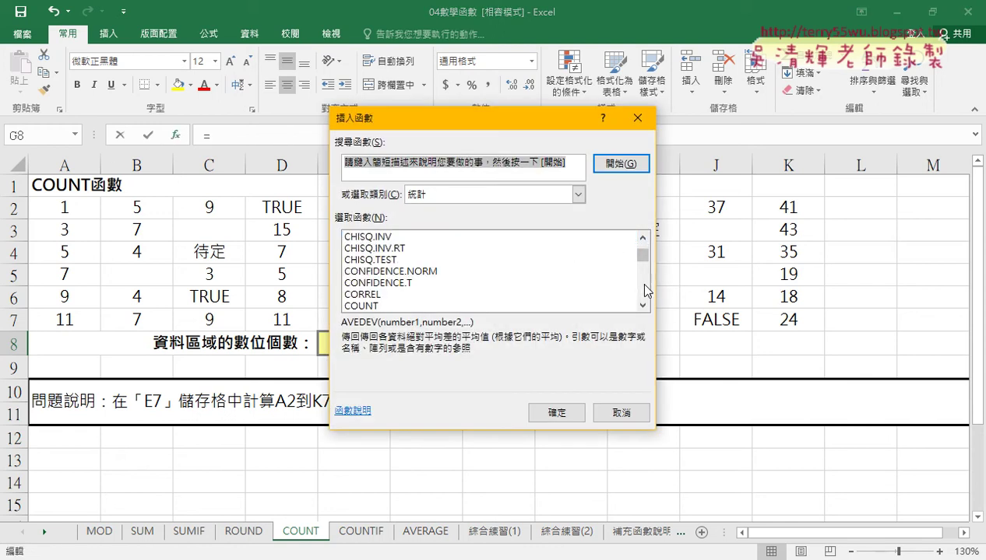
left_click(643, 305)
left_click(643, 305)
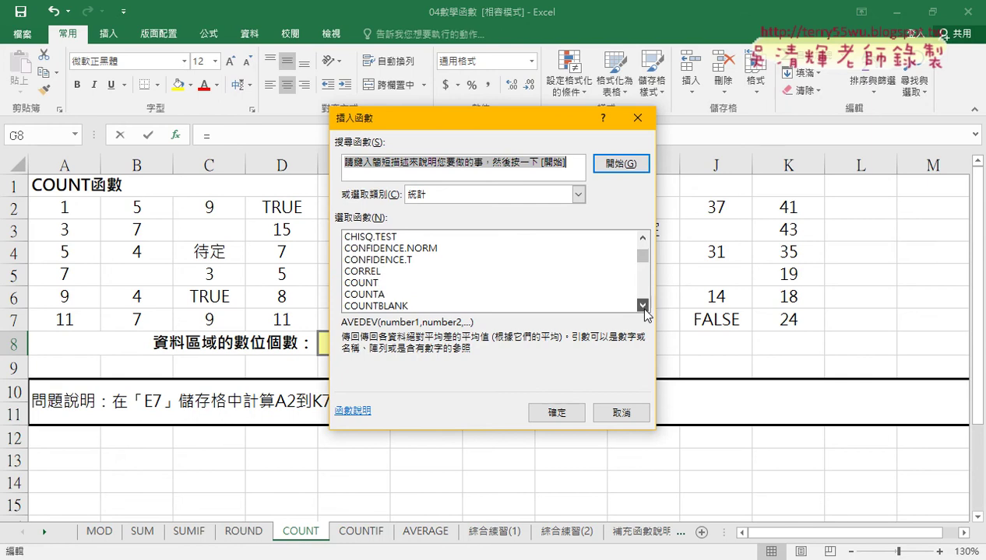
left_click(362, 295)
left_click(557, 412)
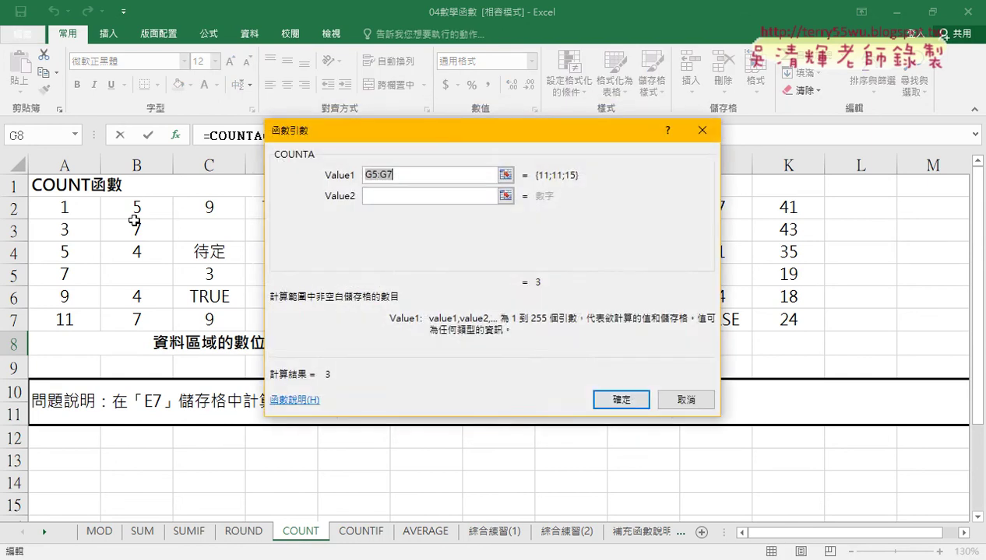
mouse_move(64, 207)
left_mouse_down()
mouse_move(234, 257)
mouse_move(773, 341)
mouse_move(788, 321)
left_mouse_up()
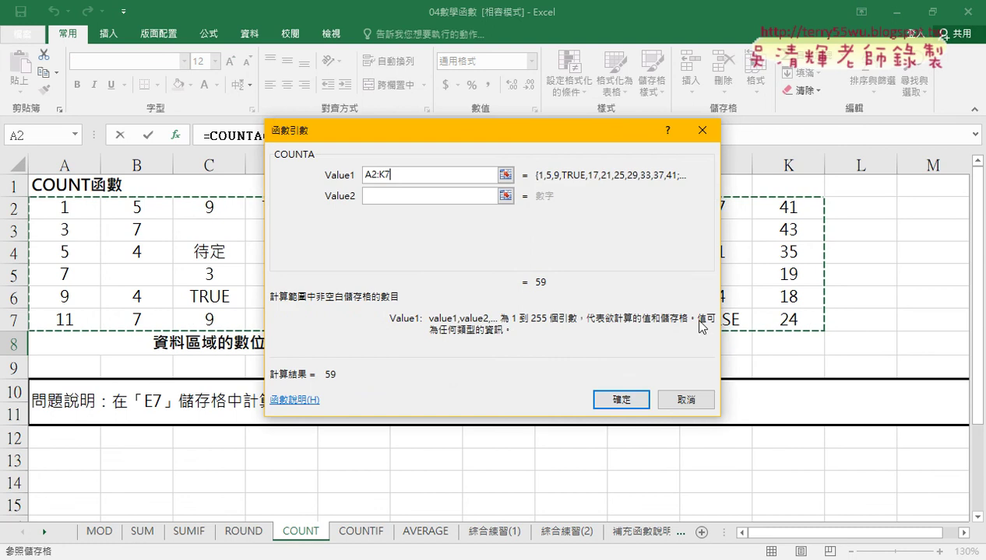
left_click(596, 399)
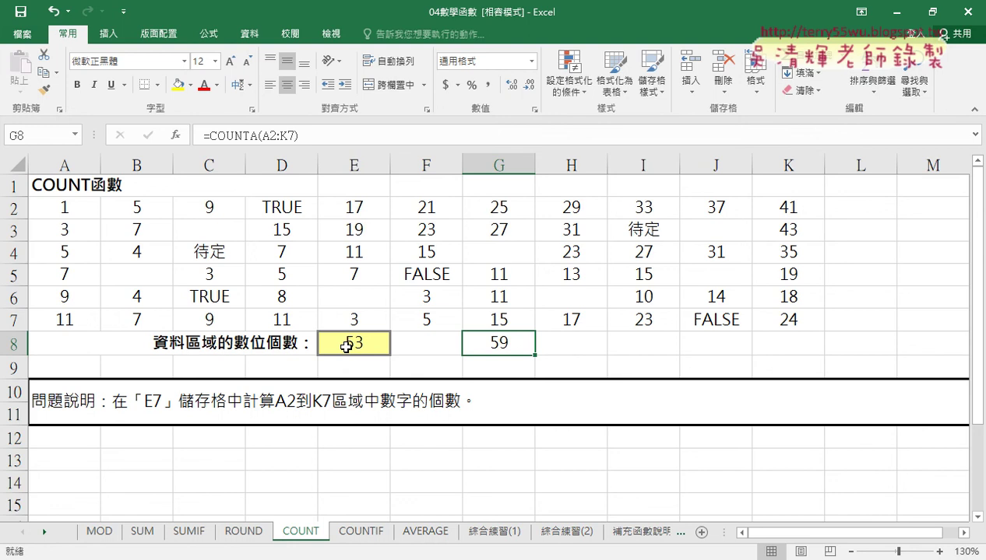
left_click(638, 342)
Enter =COUNTBLANK(A2:K7) in I8, returning 7 blank cells.
left_click(176, 135)
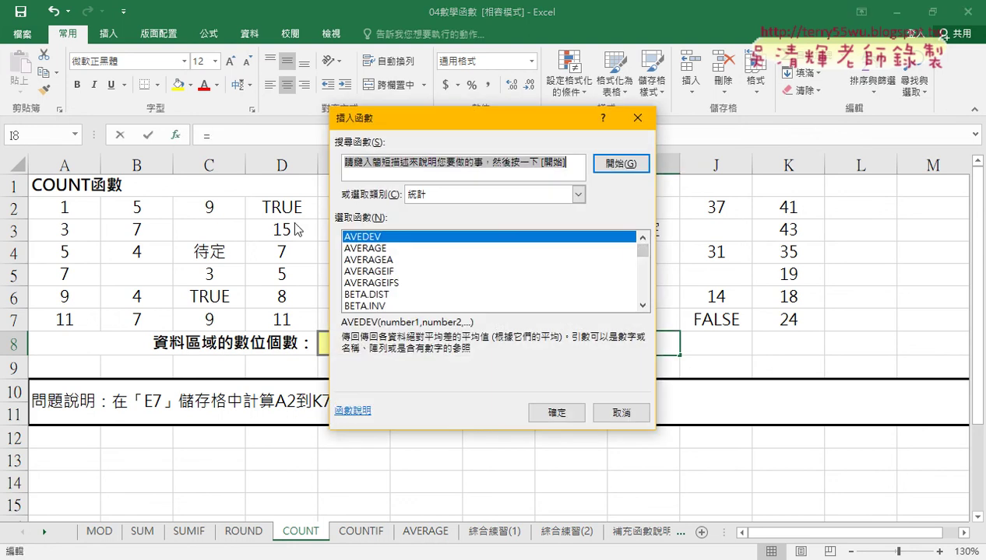
scroll(651, 300, "down", 4)
scroll(651, 299, "down", 4)
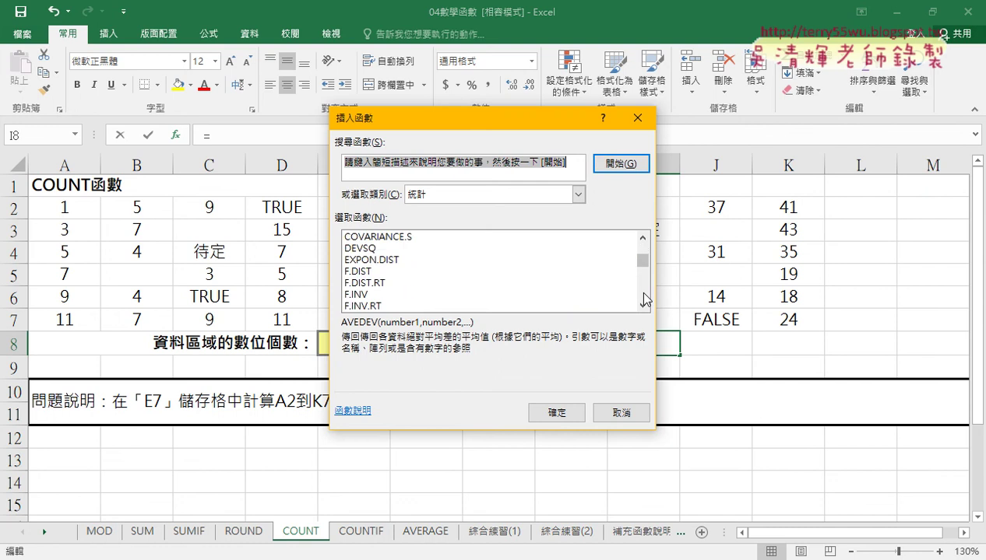
scroll(650, 300, "down", 2)
scroll(640, 245, "up", 2)
scroll(637, 244, "up", 2)
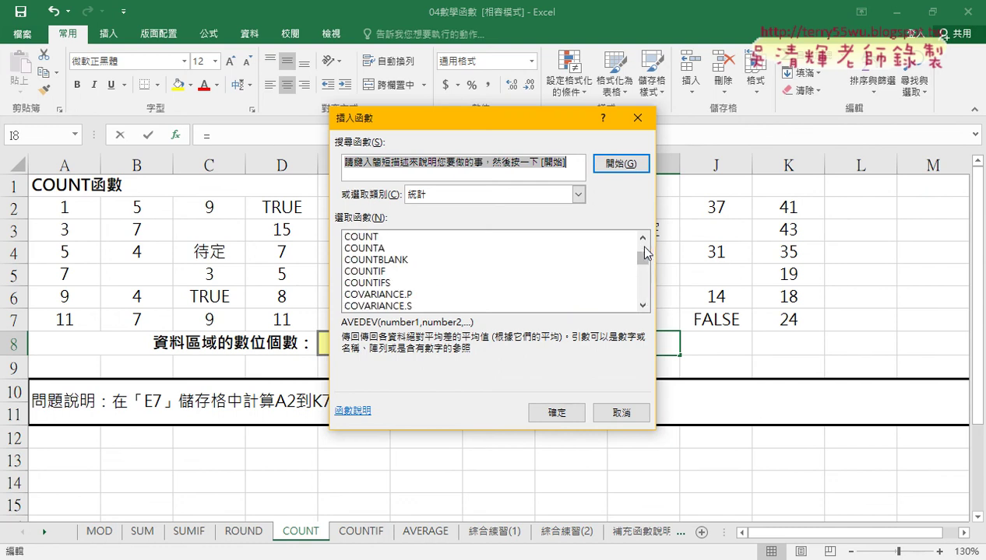
left_click(408, 262)
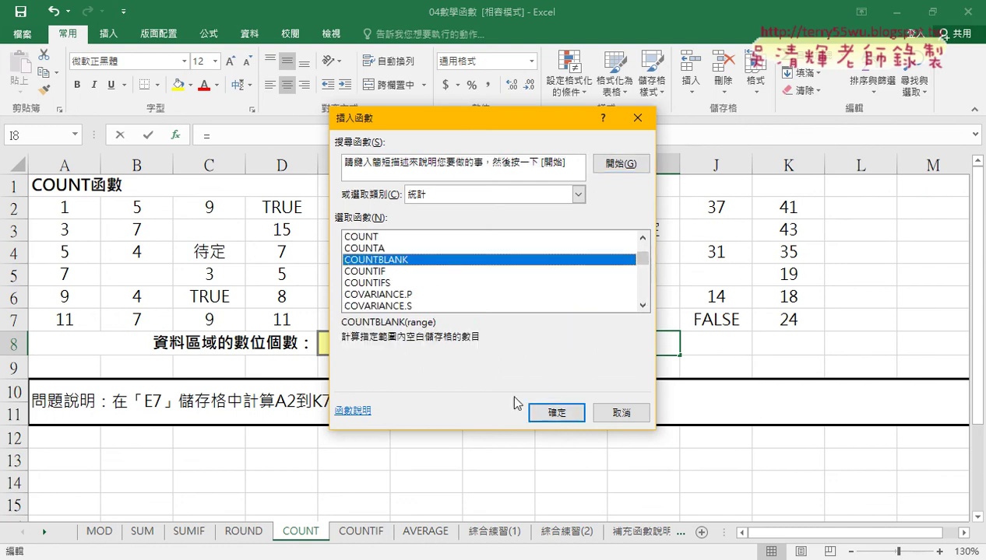
left_click(557, 412)
left_click_drag(80, 202, 772, 321)
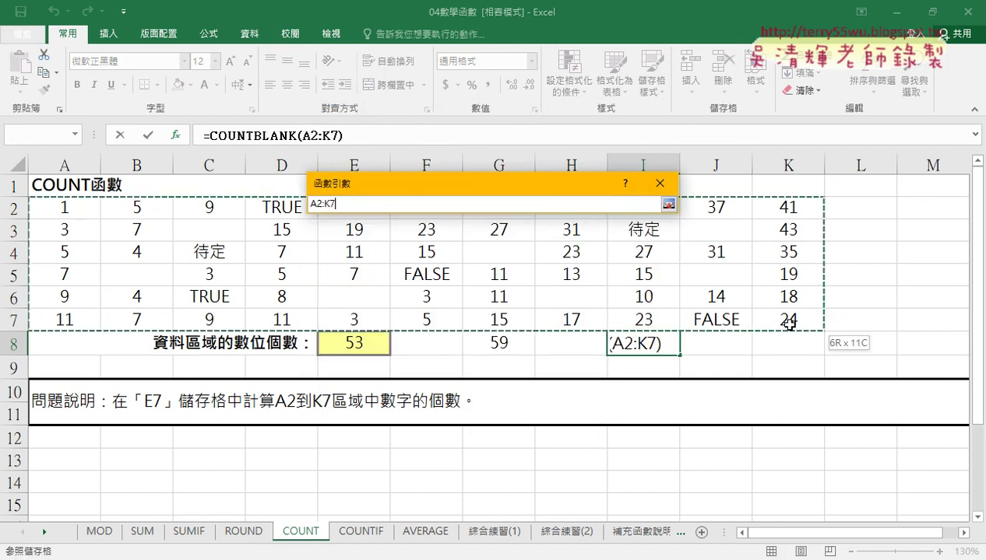
left_click(577, 345)
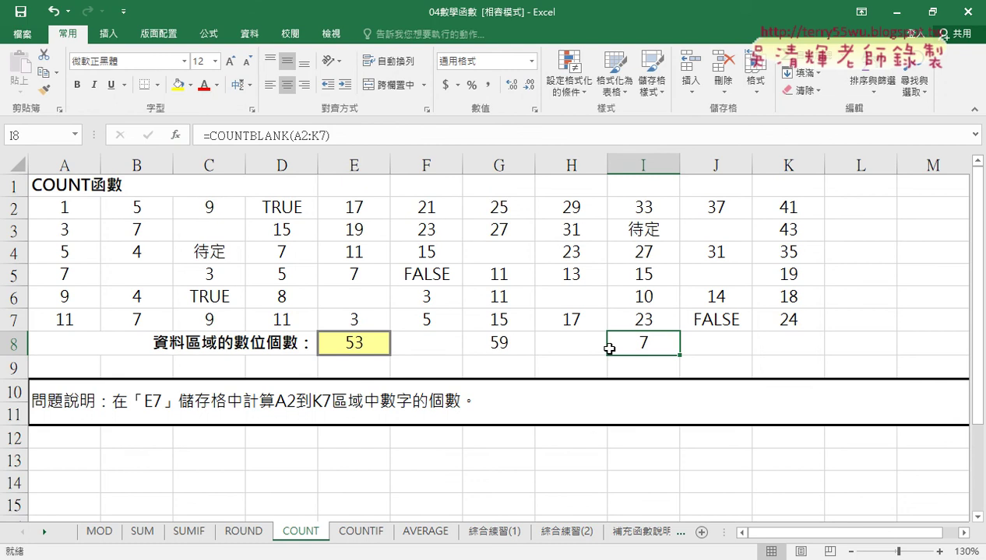
left_click(766, 347)
Start a function in K8 and choose COUNTIF from the statistical list.
left_click(176, 135)
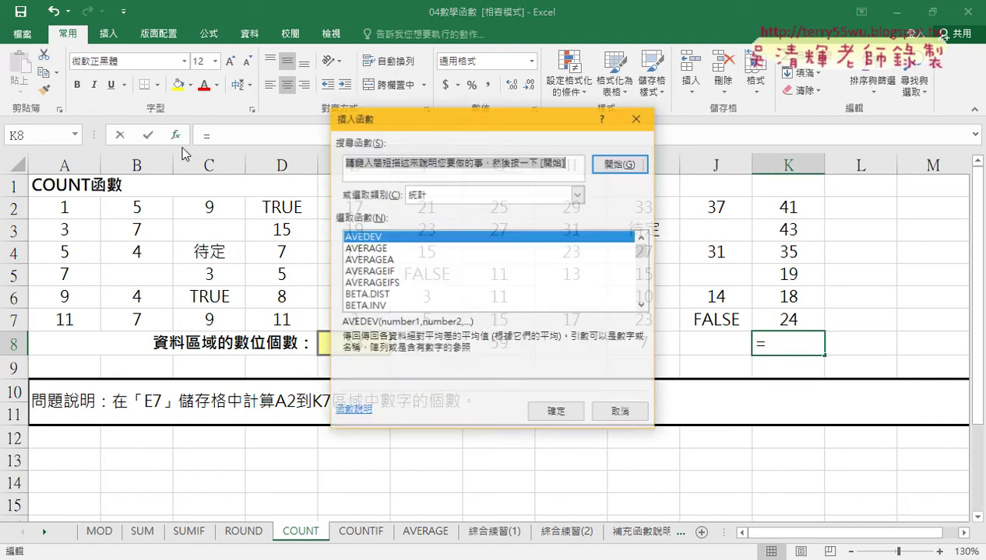
left_click(642, 305)
left_click(643, 305)
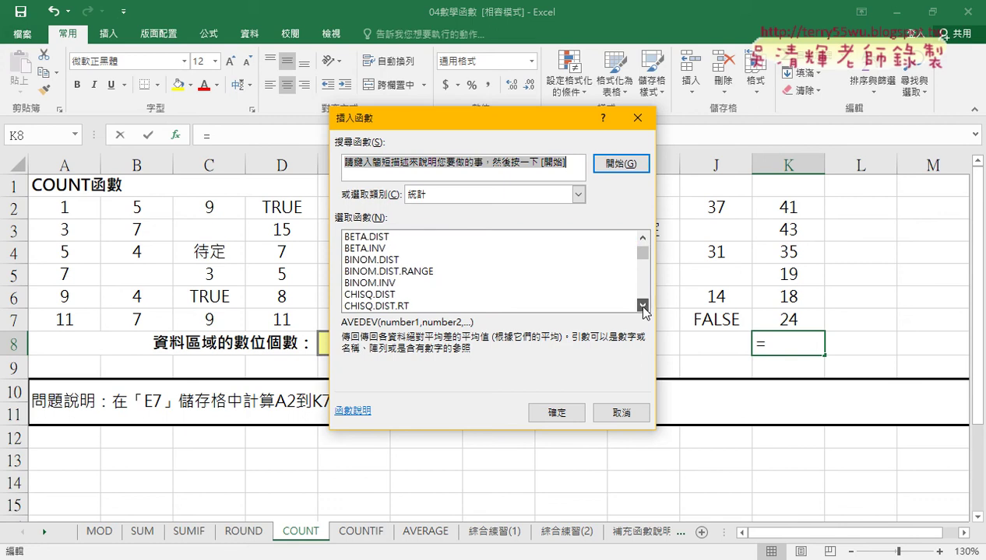
left_click(642, 306)
left_click(642, 305)
left_click(642, 305)
left_click(643, 305)
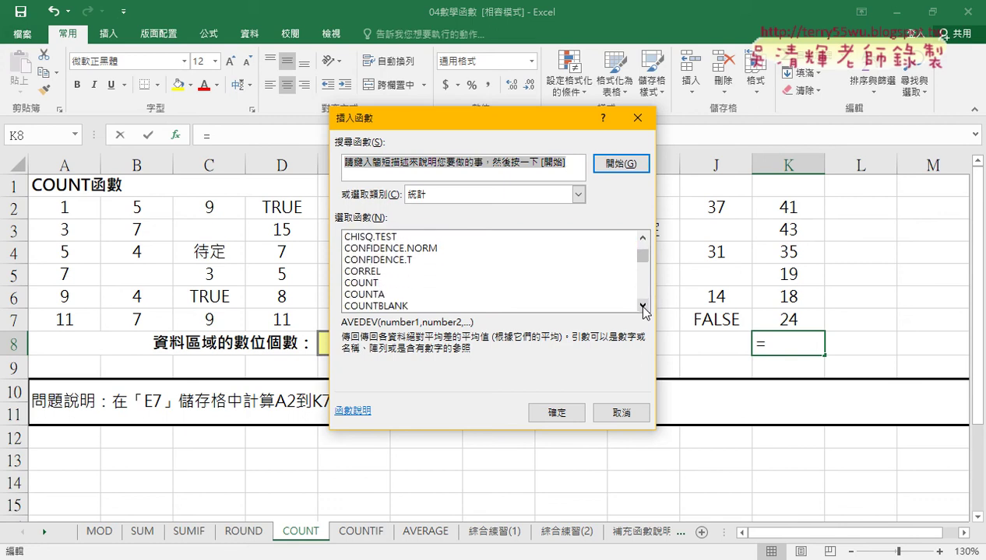
left_click(643, 305)
left_click(642, 305)
left_click(389, 295)
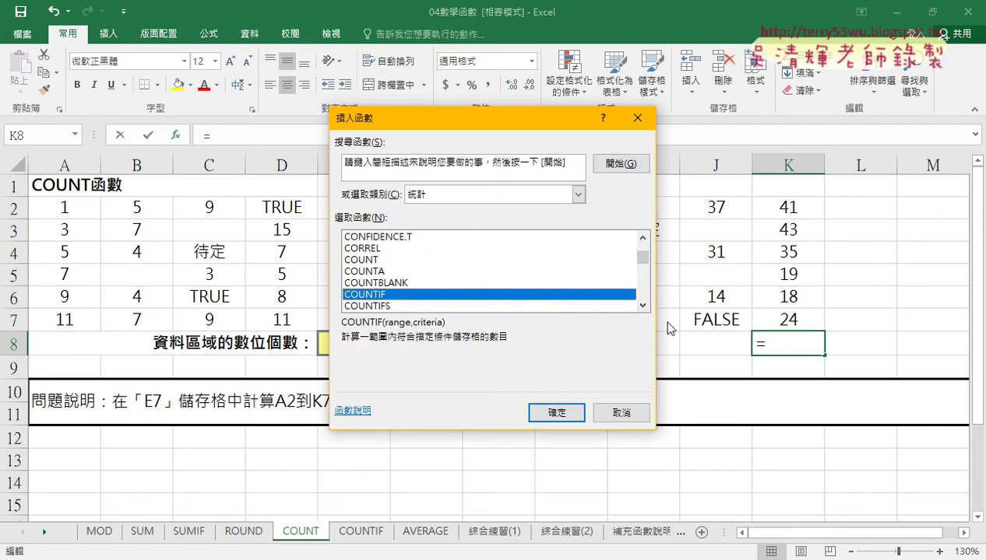
left_click(642, 305)
left_click(642, 305)
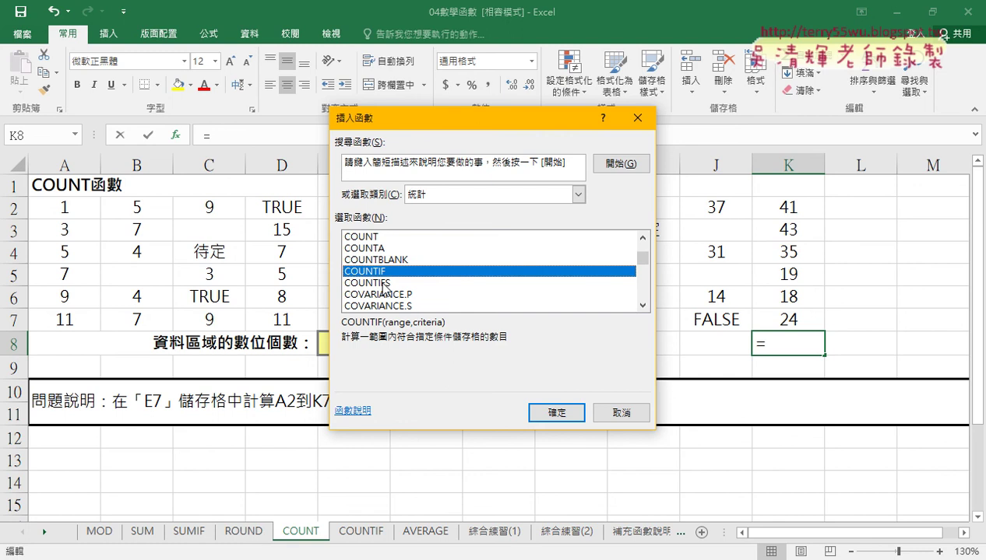
left_click(554, 412)
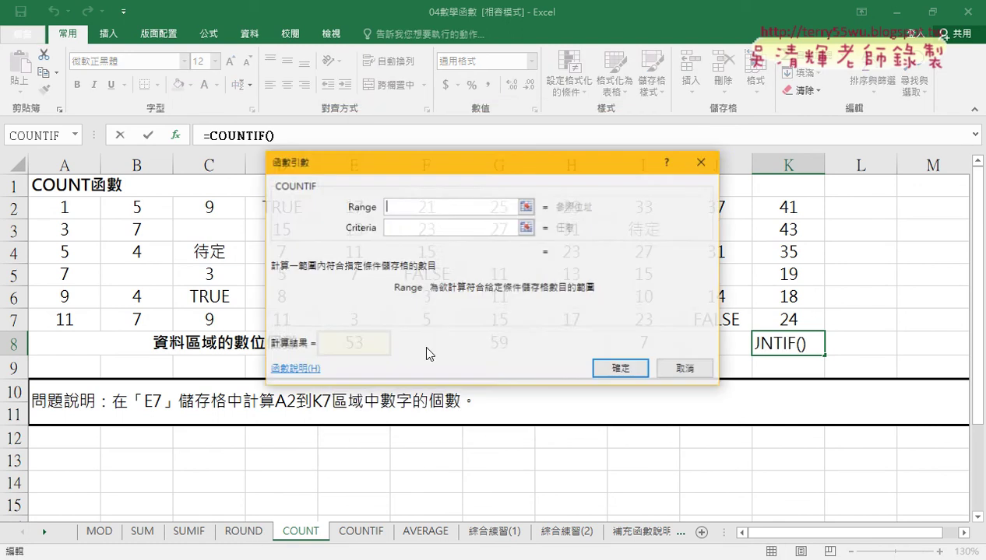
Set the COUNTIF range to A2:K7 and the criterion to >30, previewing 7.
mouse_move(63, 201)
left_mouse_down()
mouse_move(804, 305)
mouse_move(804, 317)
left_mouse_up()
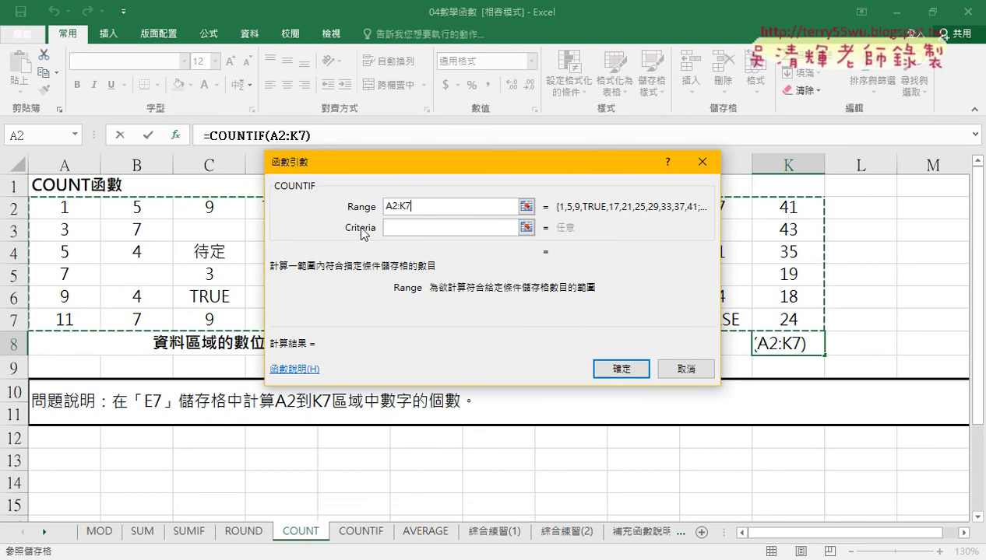
left_click(411, 228)
type(">")
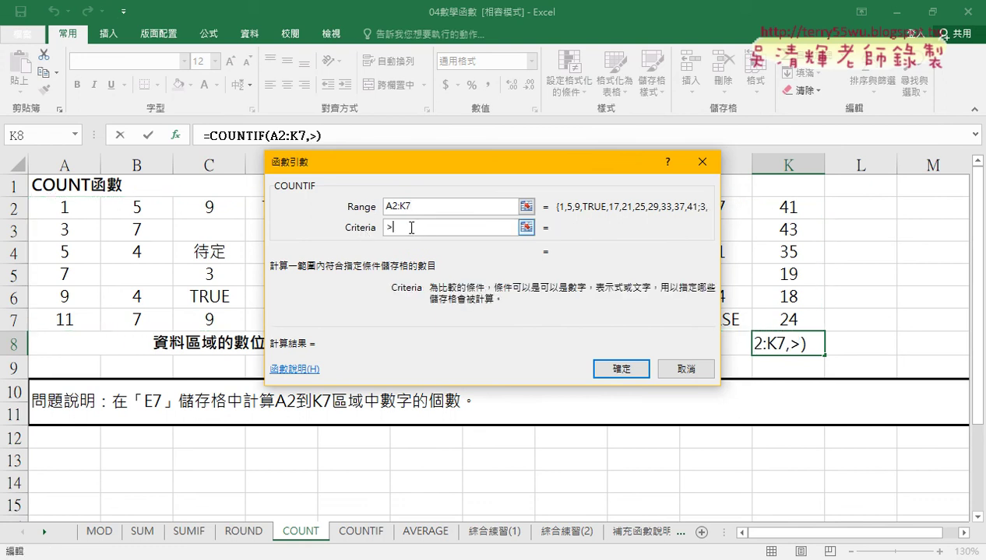
type("30")
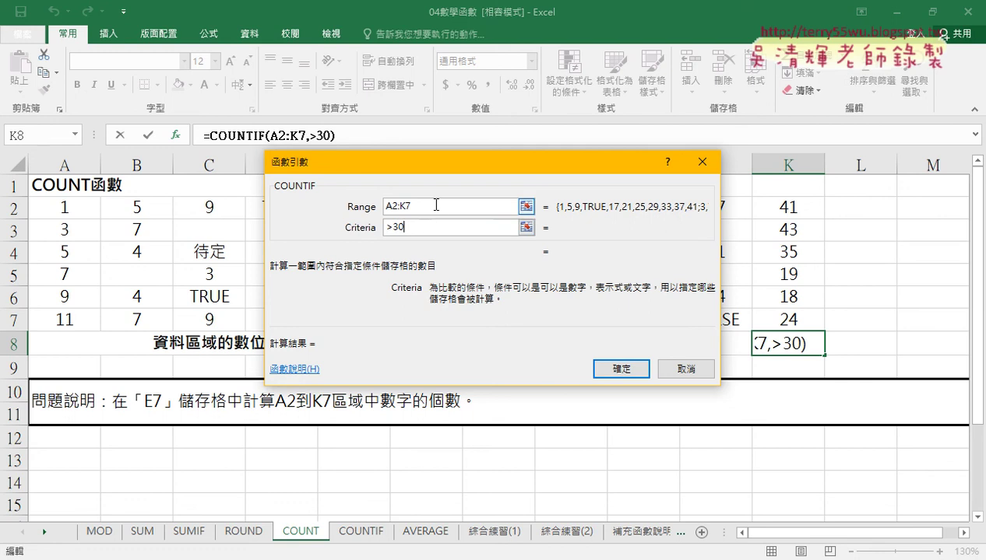
left_click(436, 205)
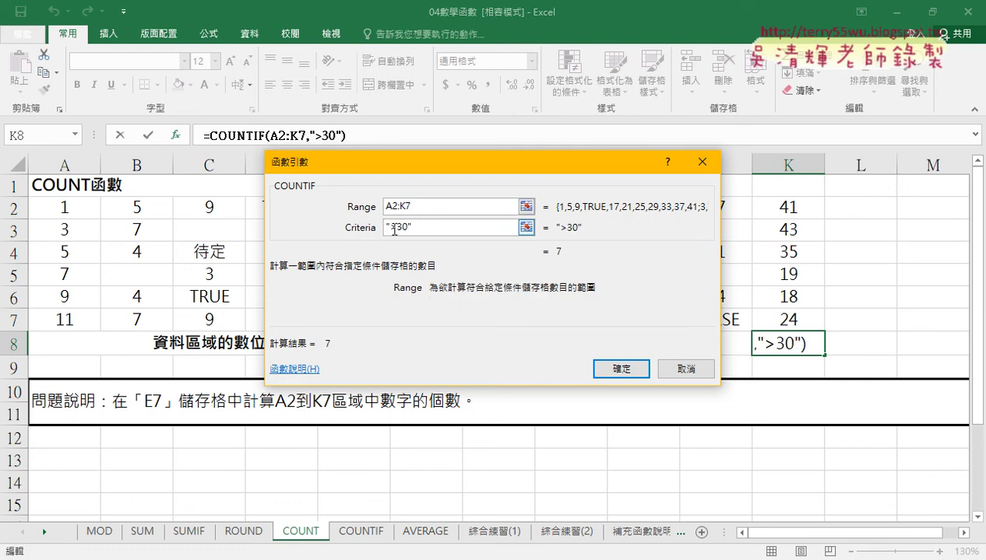
left_click_drag(390, 227, 409, 227)
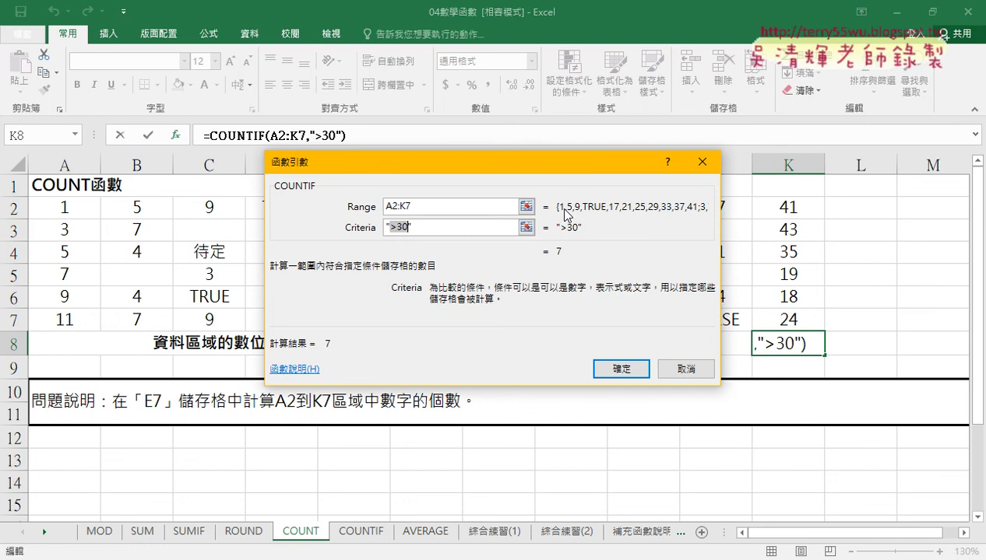
Annotate the COUNTIF range, >30 criterion and result 7 in red, then clear the markings.
left_click_drag(572, 171, 505, 358)
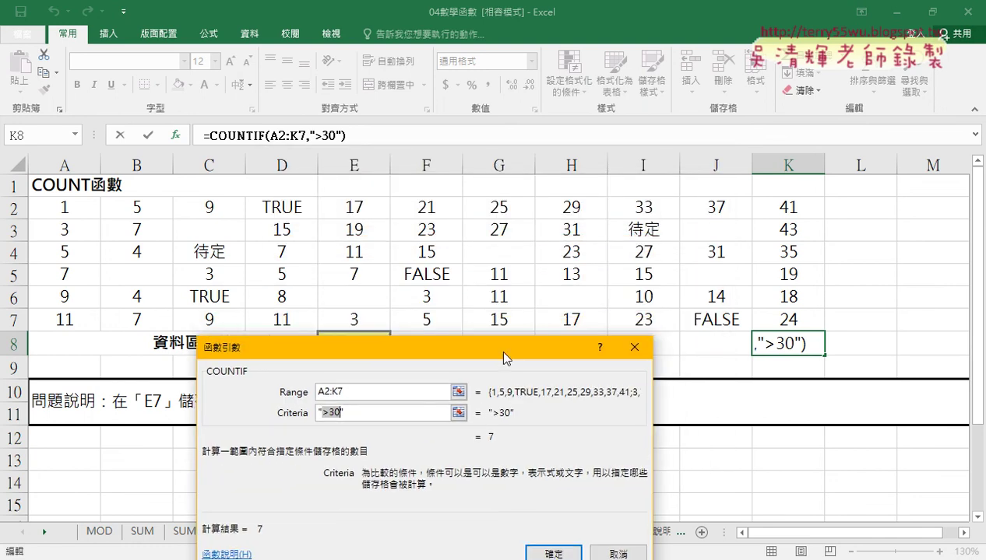
mouse_move(703, 319)
left_mouse_down()
mouse_move(615, 335)
mouse_move(422, 160)
mouse_move(629, 296)
left_mouse_up()
mouse_move(548, 323)
left_mouse_down()
mouse_move(554, 382)
mouse_move(569, 360)
left_mouse_up()
left_click_drag(544, 404, 647, 397)
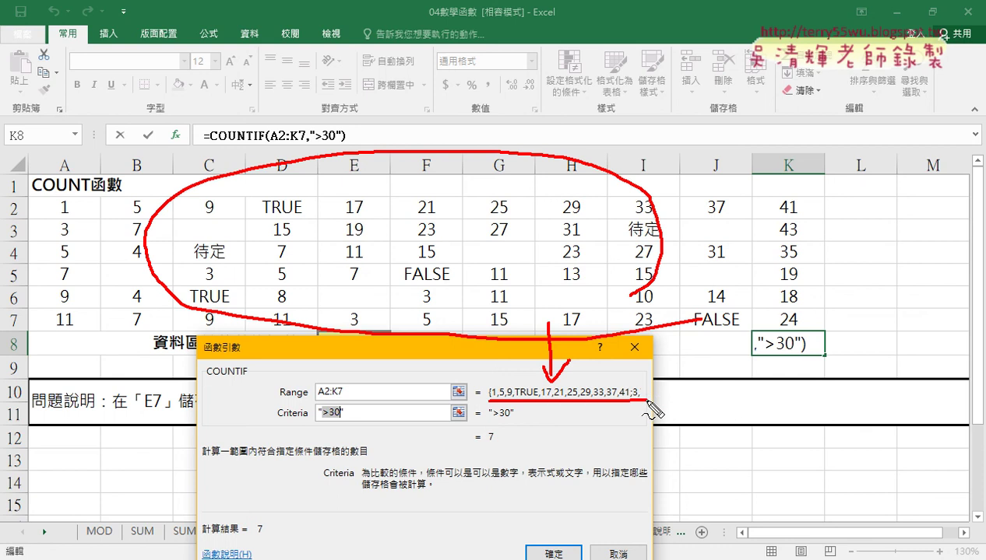
left_click_drag(30, 191, 29, 289)
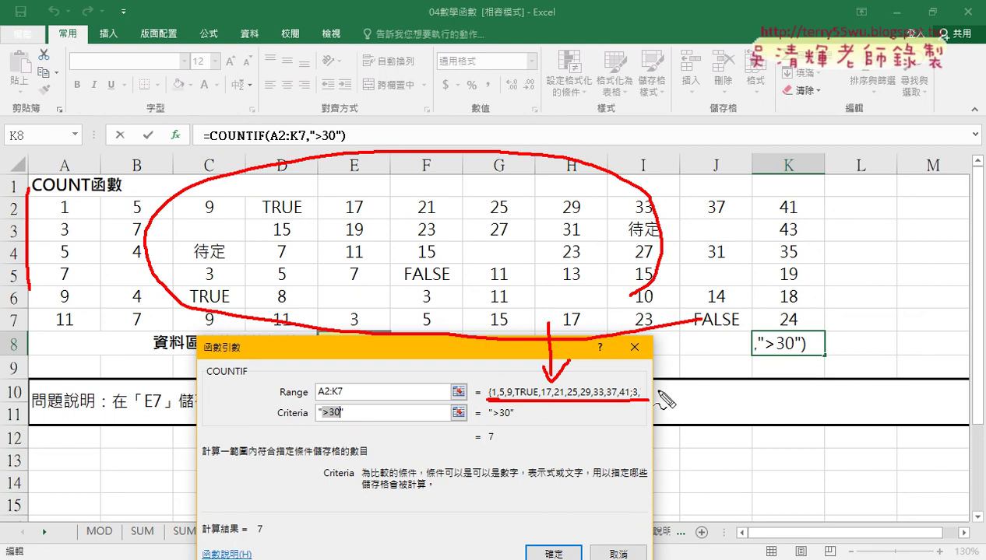
left_click_drag(658, 386, 660, 405)
left_click_drag(492, 422, 510, 421)
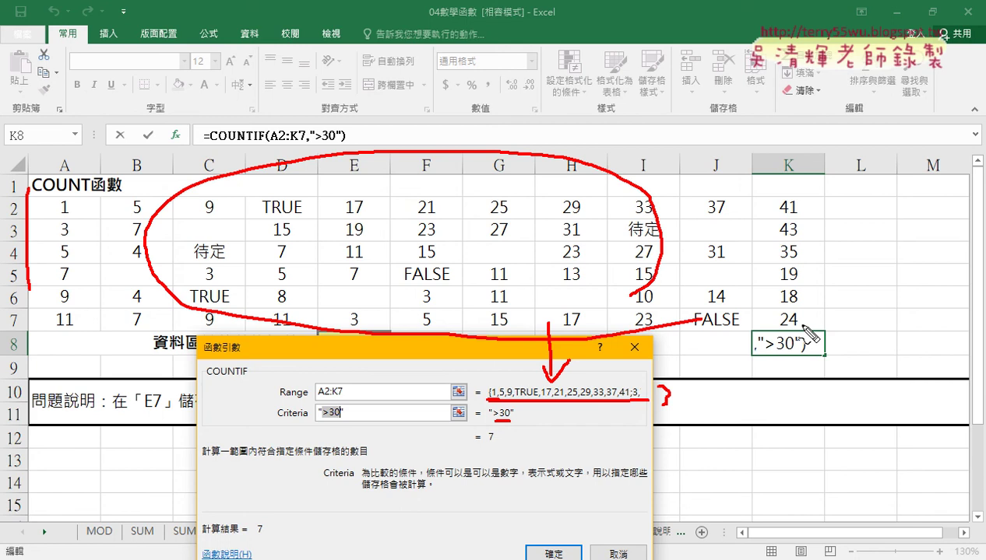
left_click_drag(500, 441, 484, 443)
key("Escape")
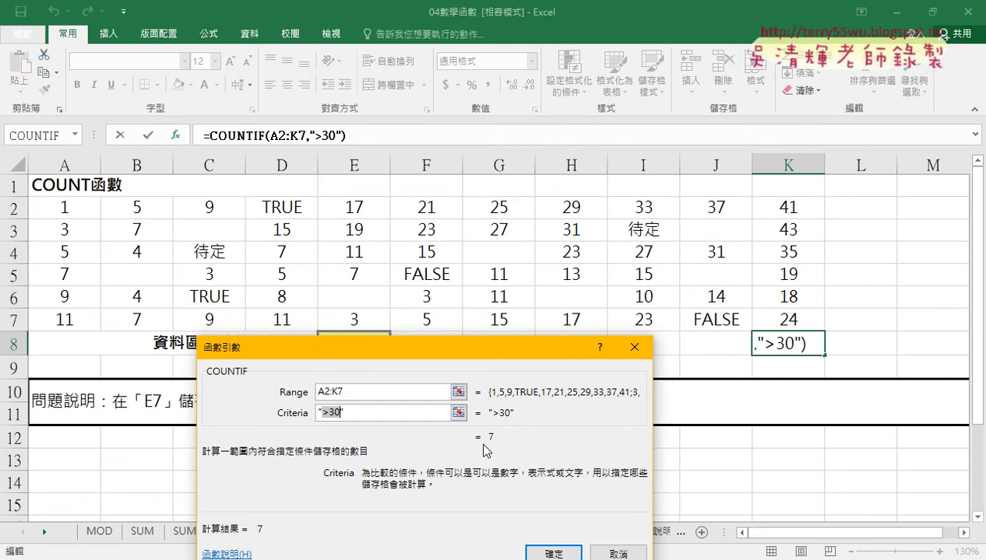
Confirm the COUNTIF in K8, review the E8:K8 results, and switch to the 04數學函數 folder.
left_click(556, 555)
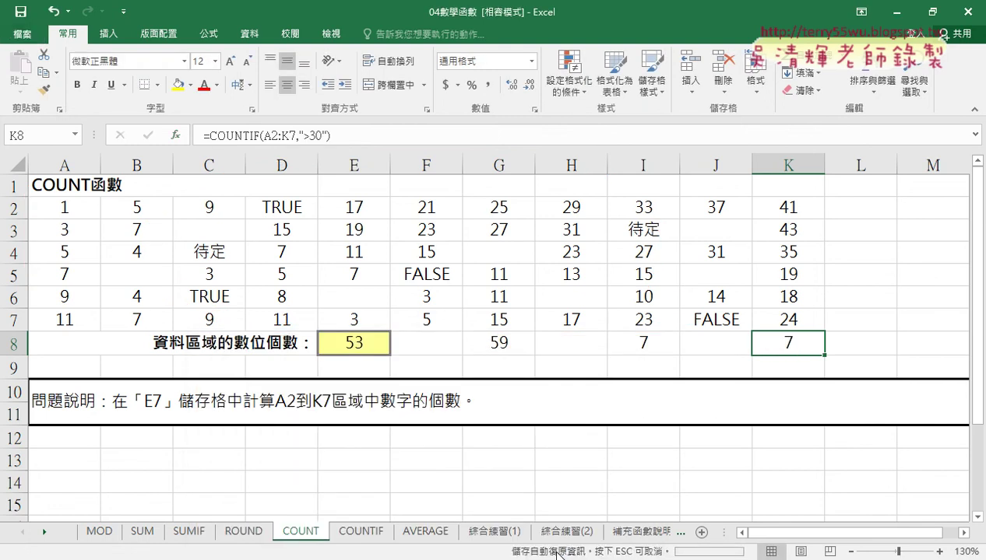
left_click_drag(774, 344, 351, 347)
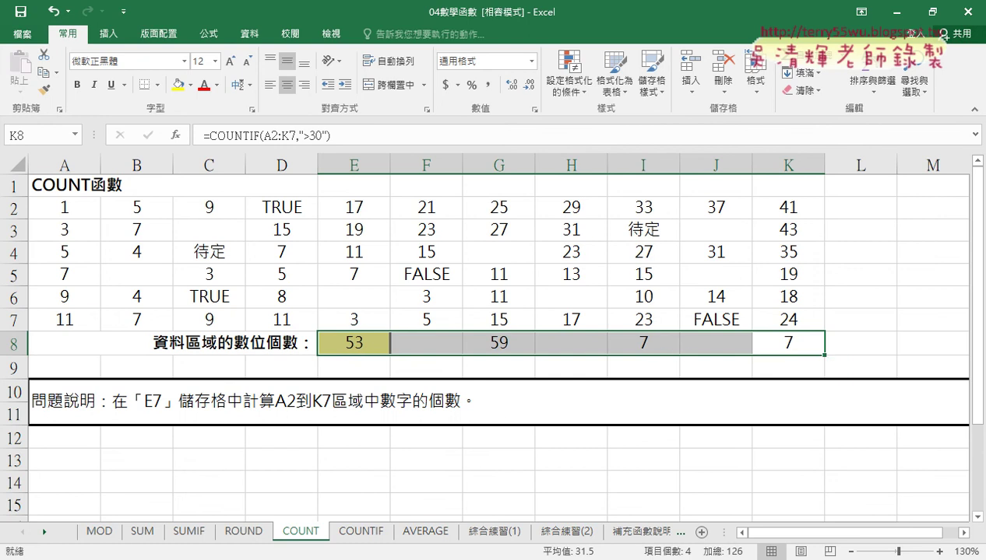
key("alt+Tab")
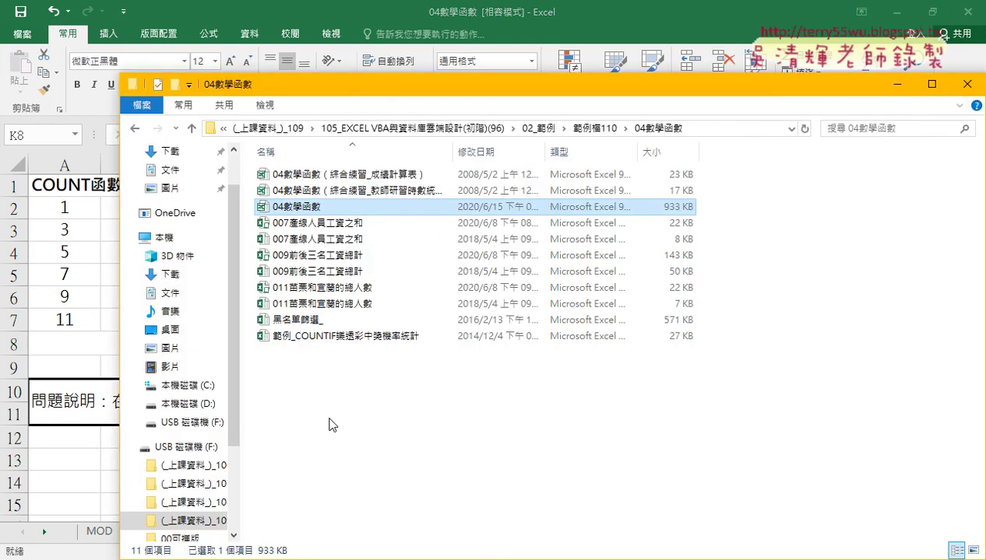
Reposition the Explorer window and open the 黑名單篩選_ workbook in Excel.
left_click(304, 323)
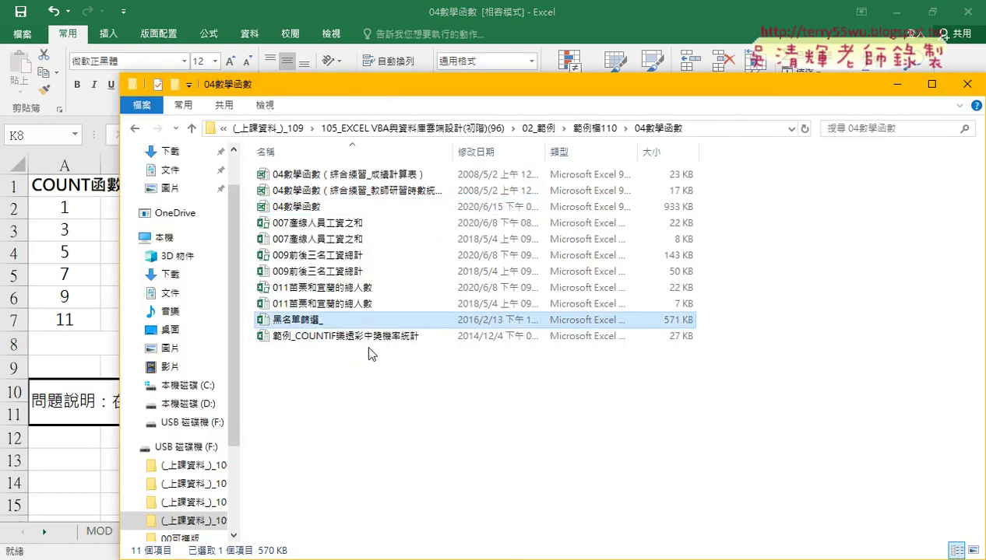
left_click(367, 338)
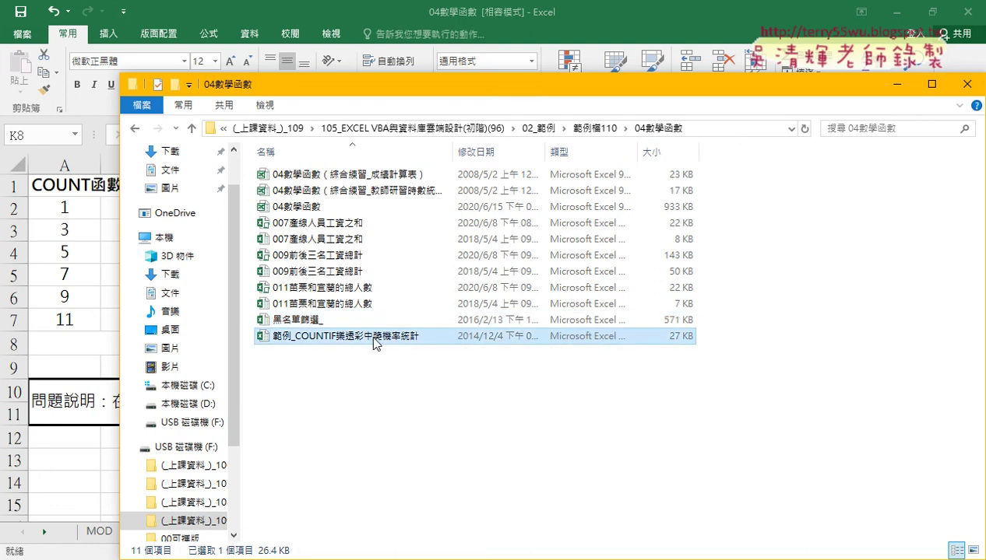
left_click(269, 321)
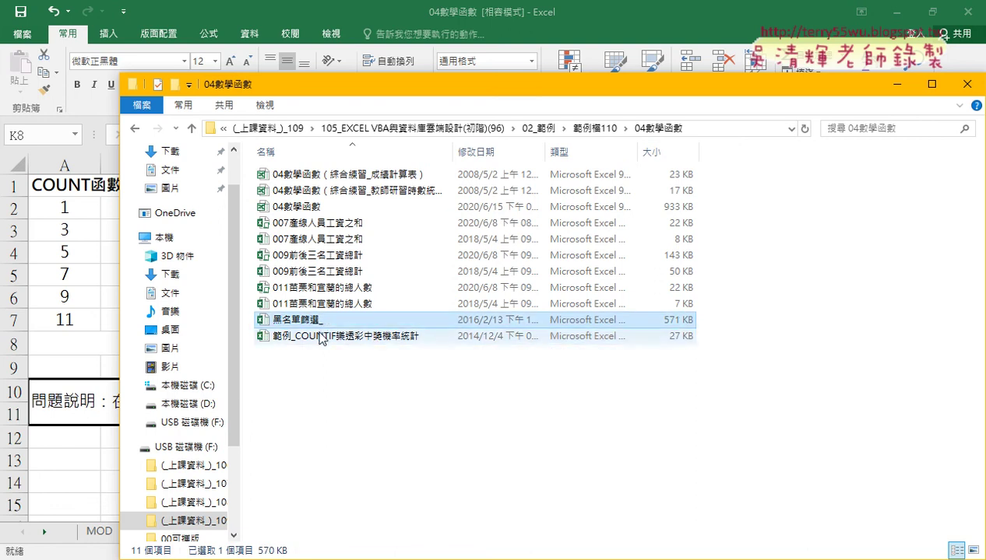
left_click(319, 336)
left_click_drag(456, 86, 425, 400)
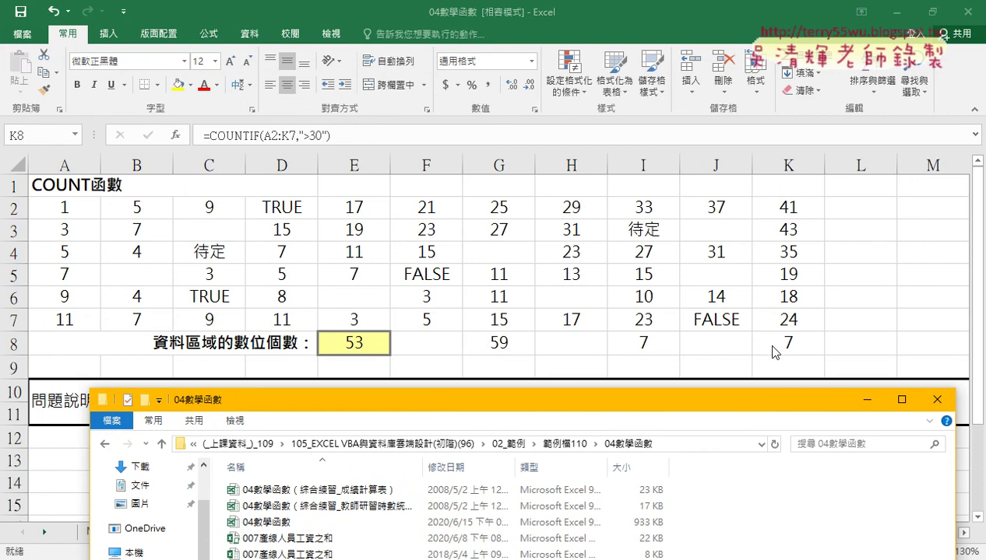
left_click_drag(608, 401, 607, 99)
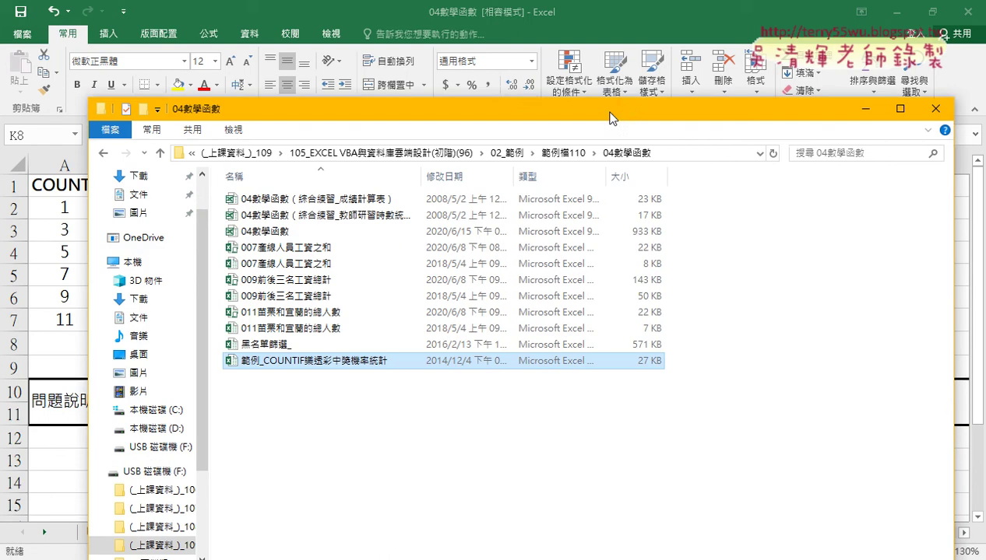
left_click(279, 335)
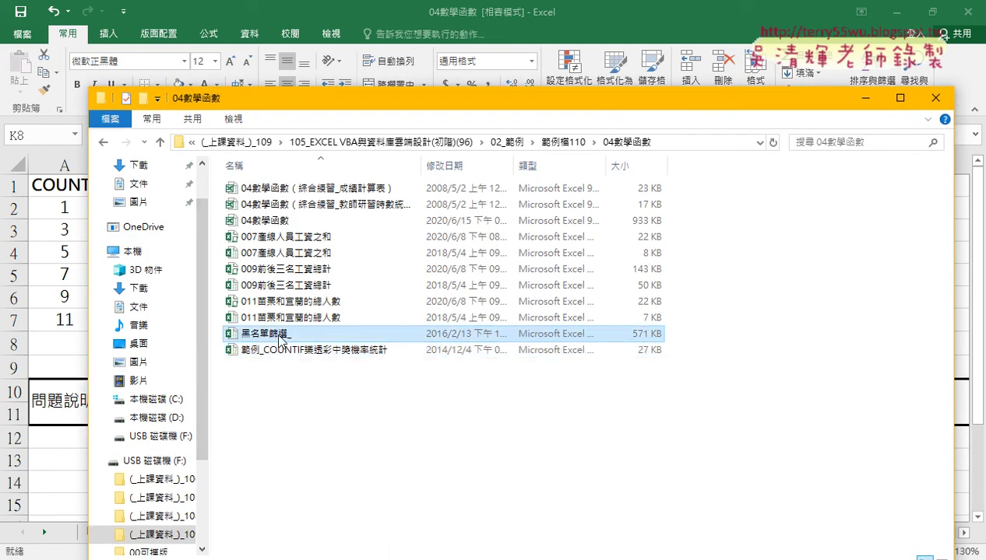
double_click(278, 335)
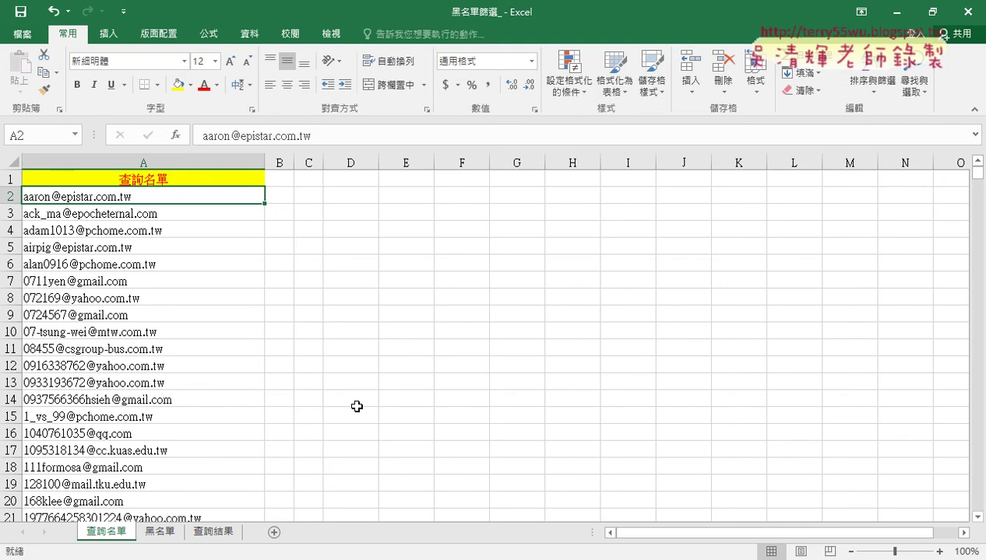
left_click(159, 533)
left_click(184, 212)
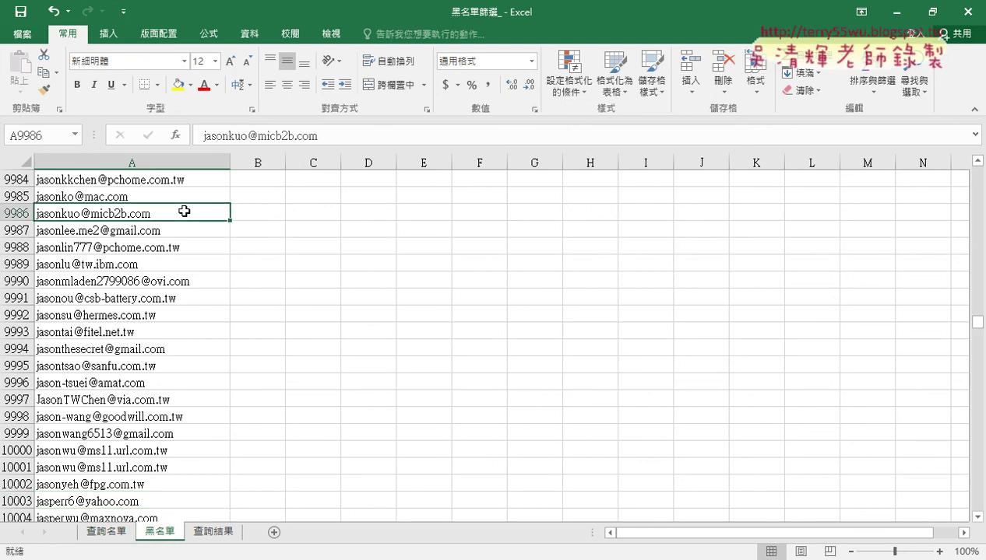
key("ctrl+Home")
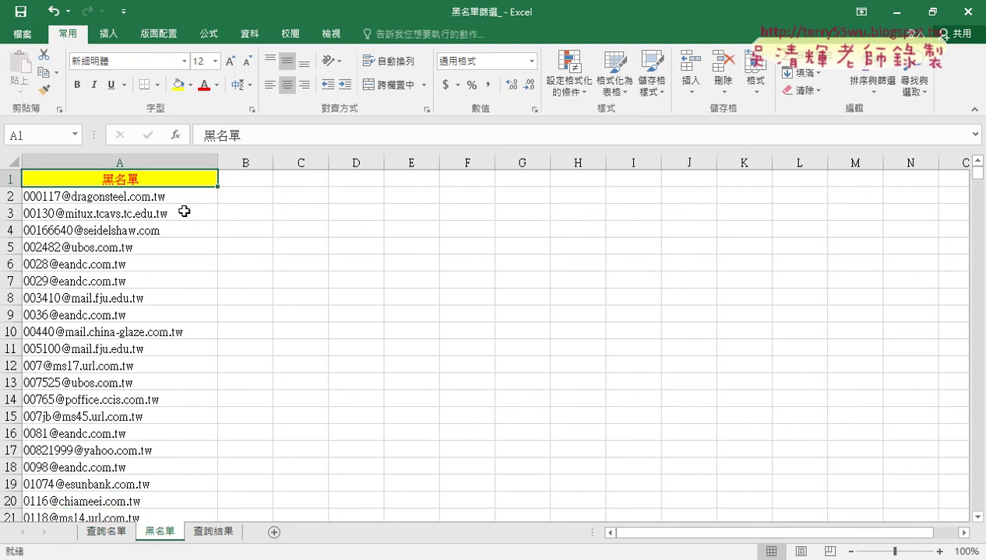
key("ctrl+Down")
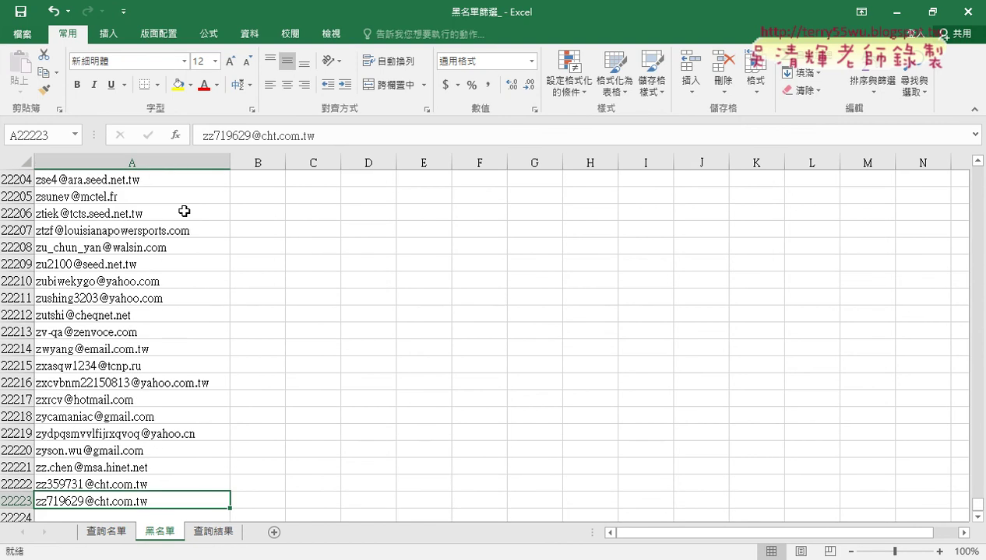
key("ctrl+Up")
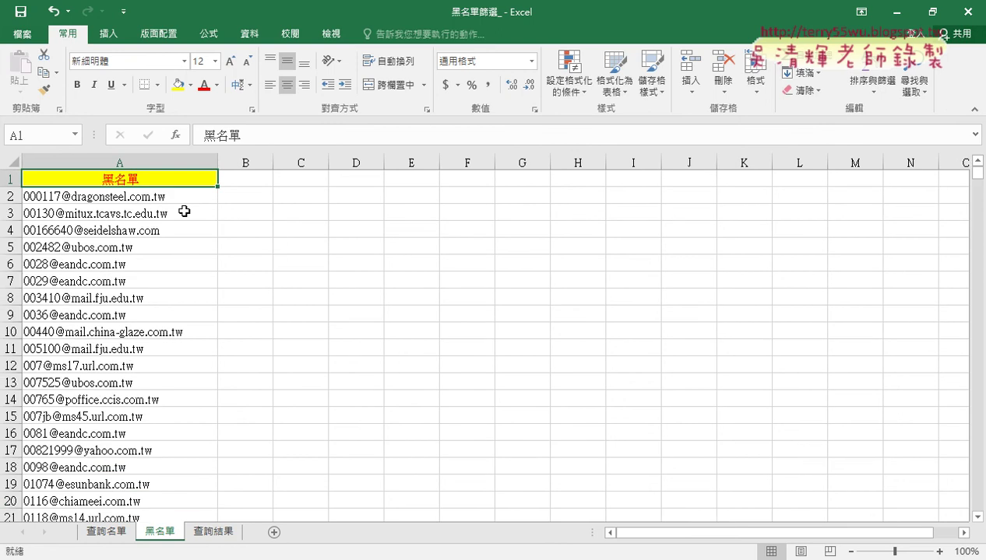
key("Down")
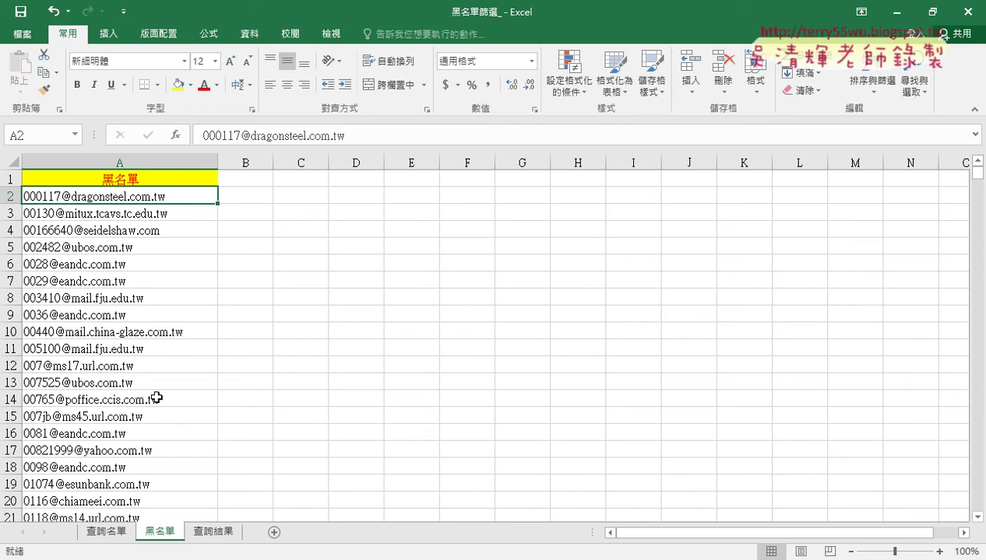
left_click(109, 534)
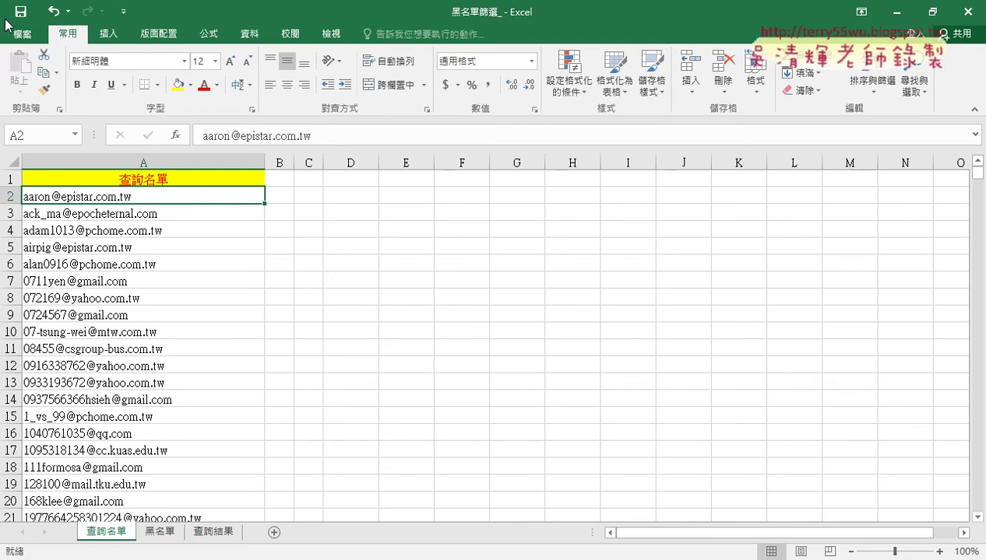
left_click(160, 531)
left_click(107, 536)
left_click(161, 533)
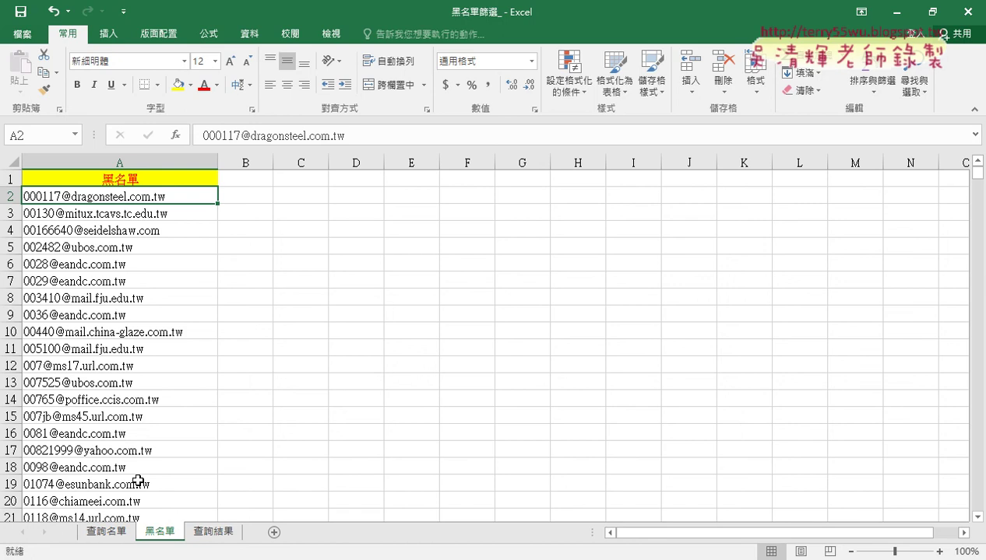
left_click(107, 532)
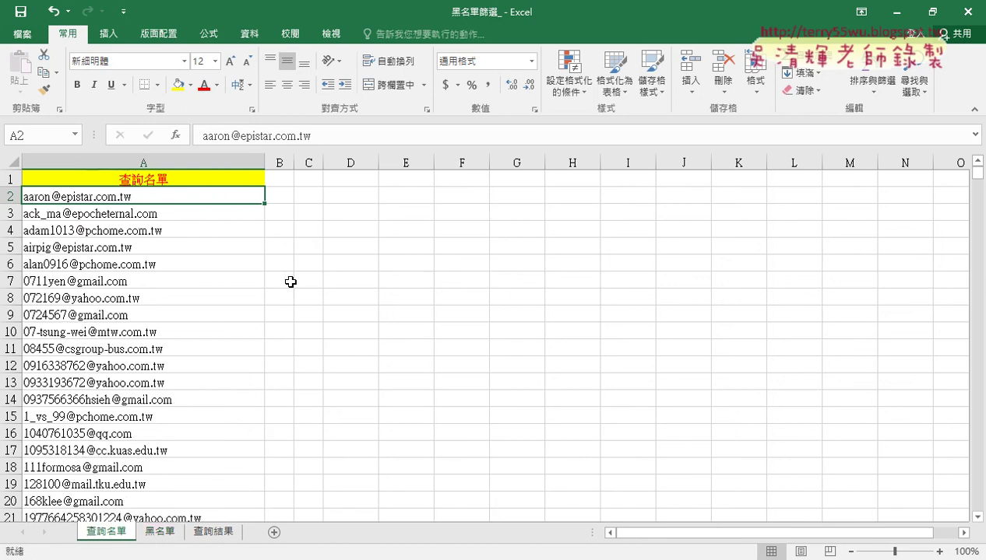
Enter test values 1 and 0 in cell B2, then erase them, leaving B2 empty.
left_click(285, 200)
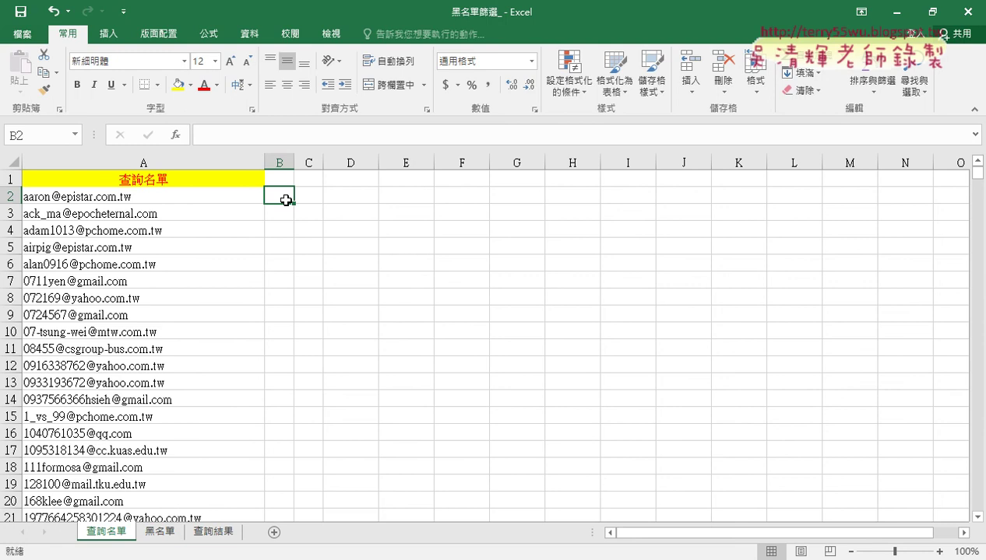
type("1")
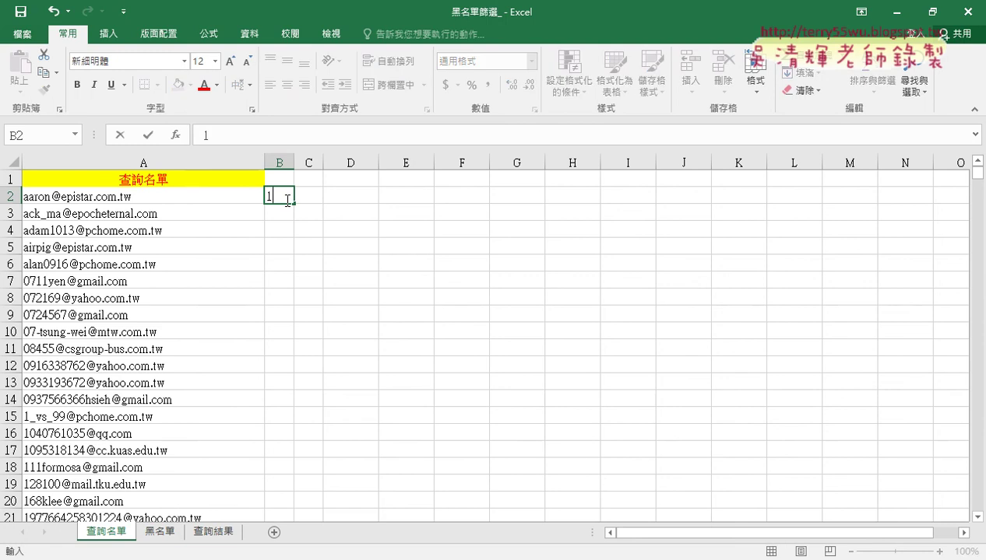
key("BackSpace")
type("0")
key("BackSpace")
left_click(221, 192)
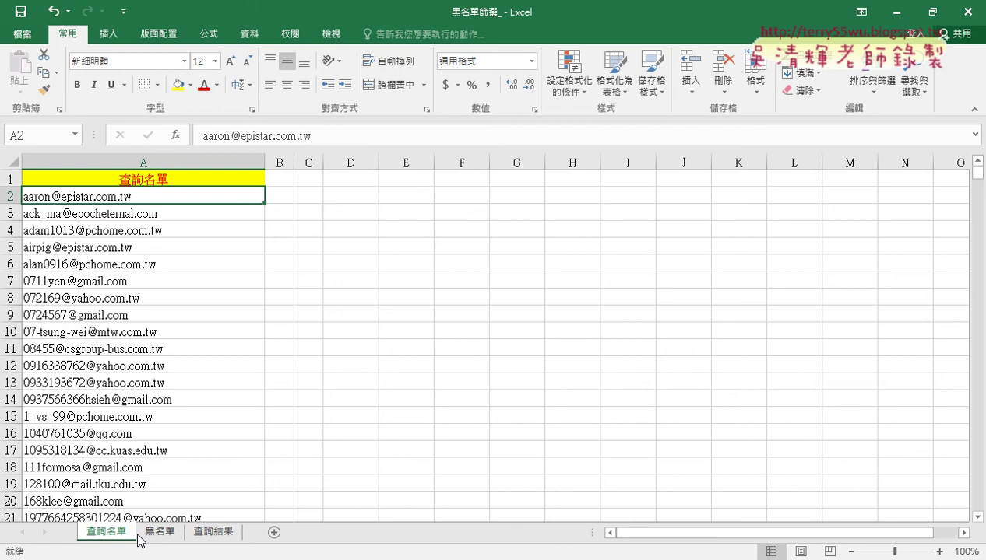
left_click(285, 196)
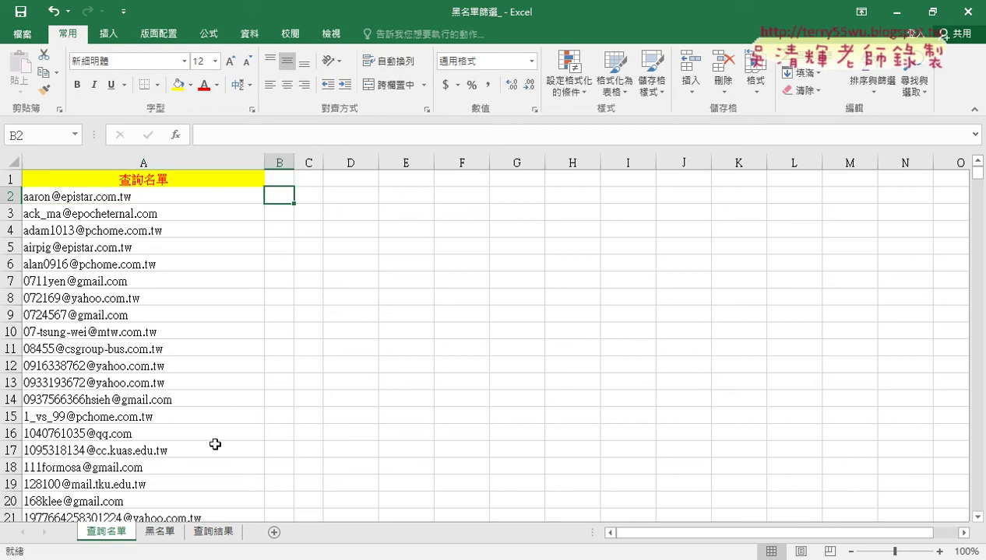
Switch between the 黑名單 and 查詢名單 sheets, ending on the 查詢結果 sheet.
left_click(167, 532)
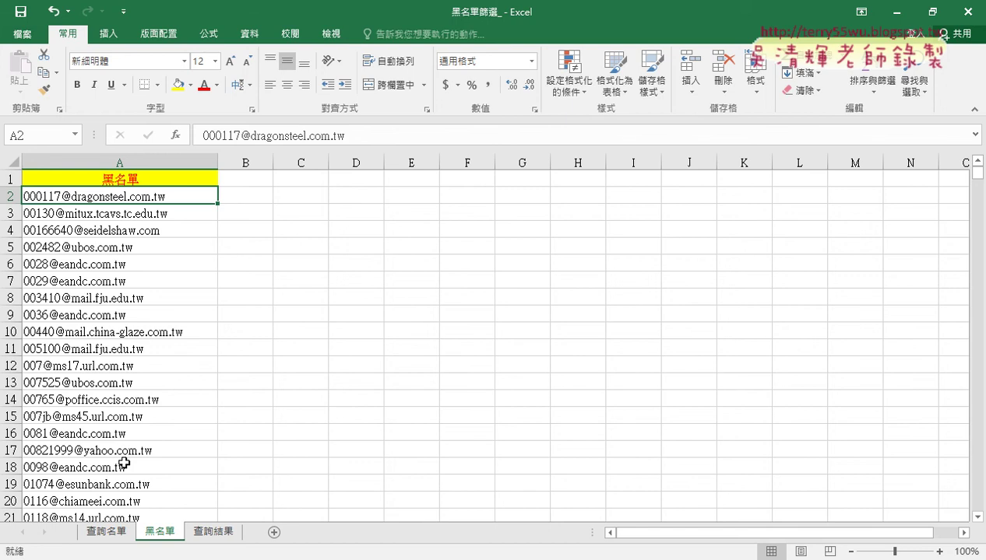
left_click(114, 536)
left_click(154, 538)
left_click(121, 535)
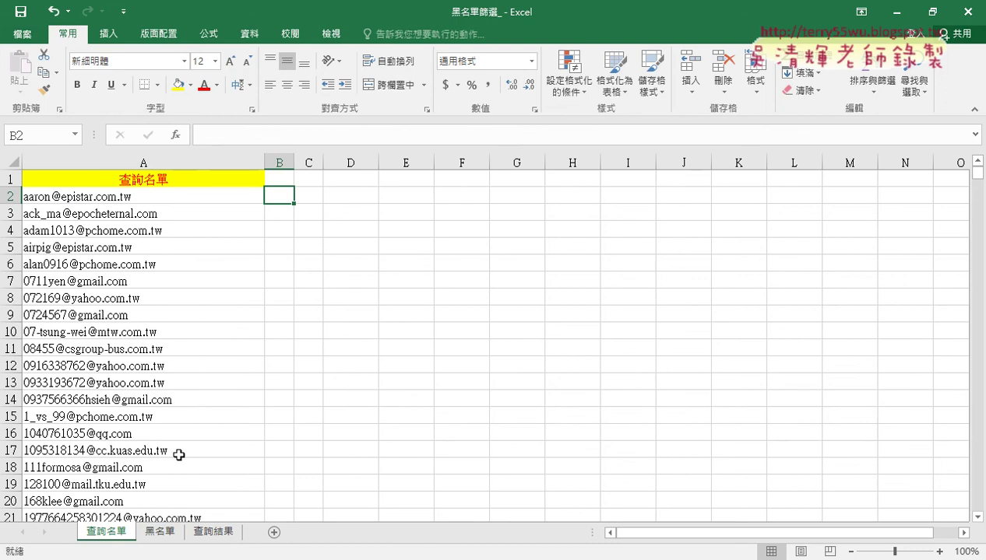
left_click(216, 539)
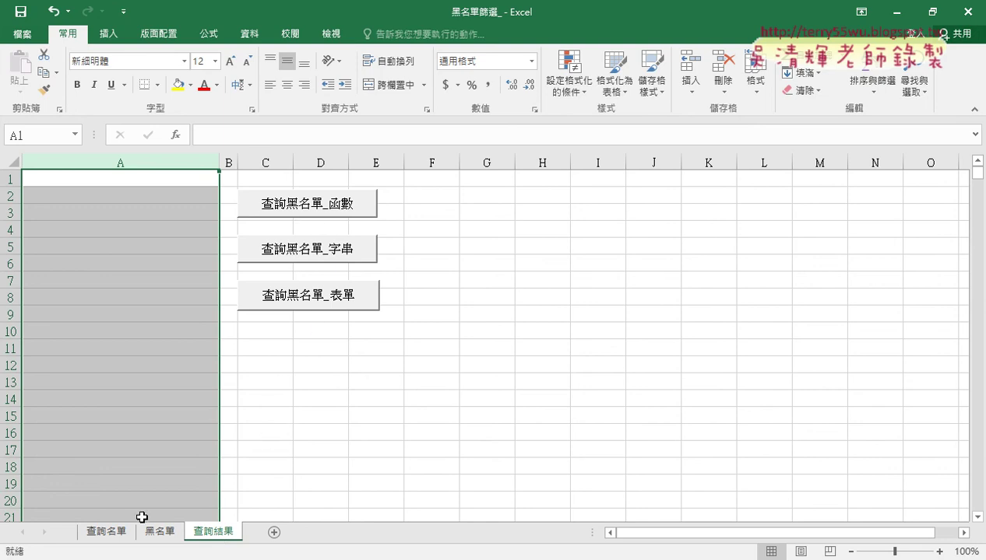
Cycle through the 黑名單, 查詢名單 and 查詢結果 sheets, then show thumbnails of 04數學函數 and 黑名單篩選_.
left_click(155, 537)
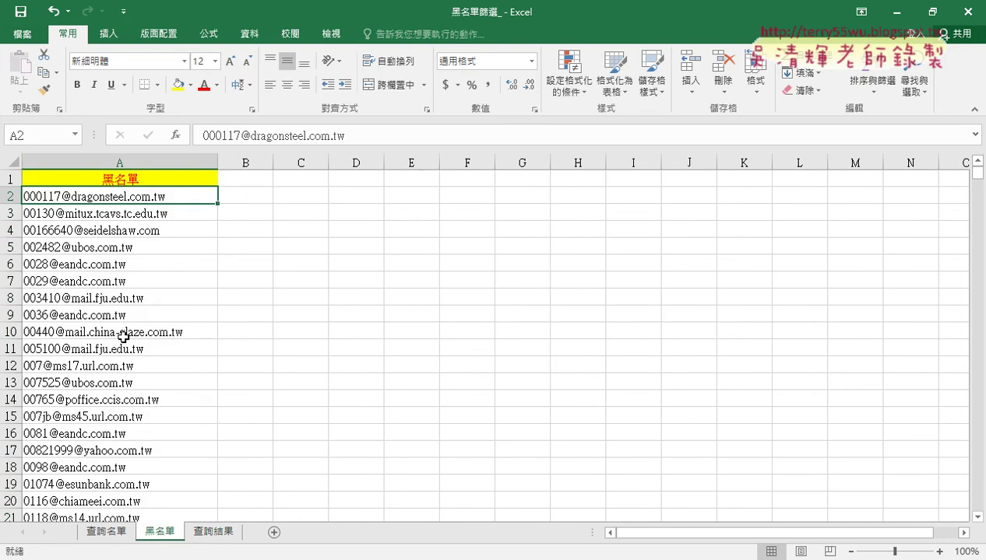
left_click(113, 534)
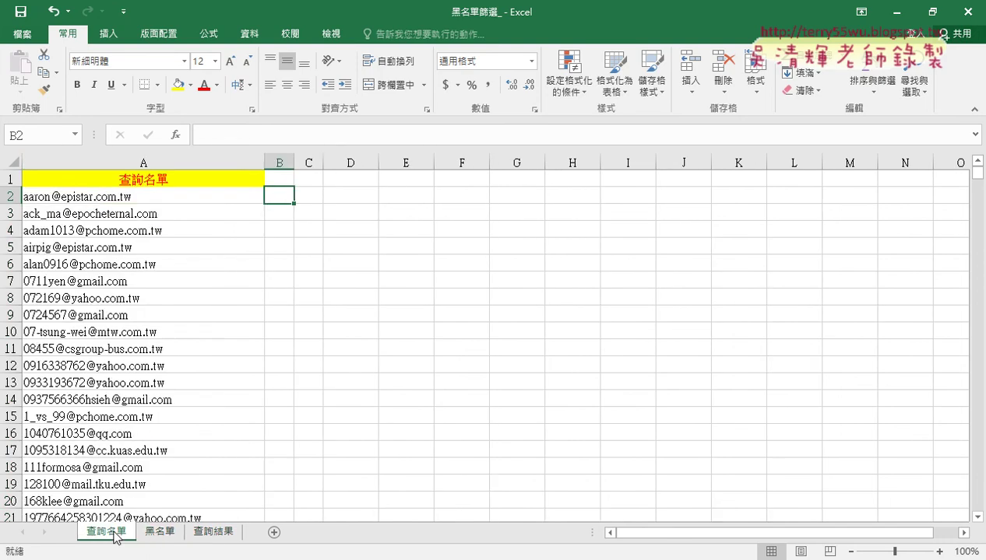
left_click(213, 537)
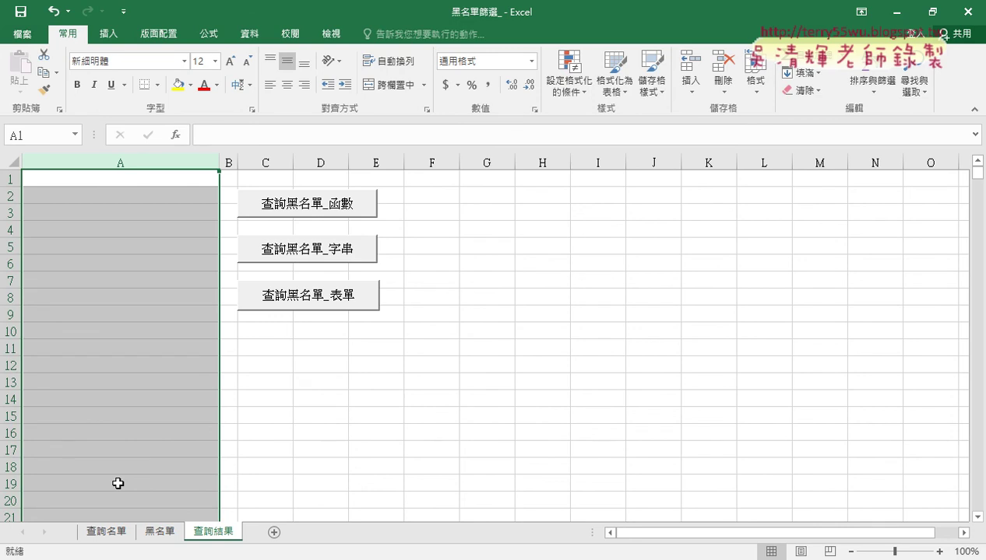
left_click(209, 559)
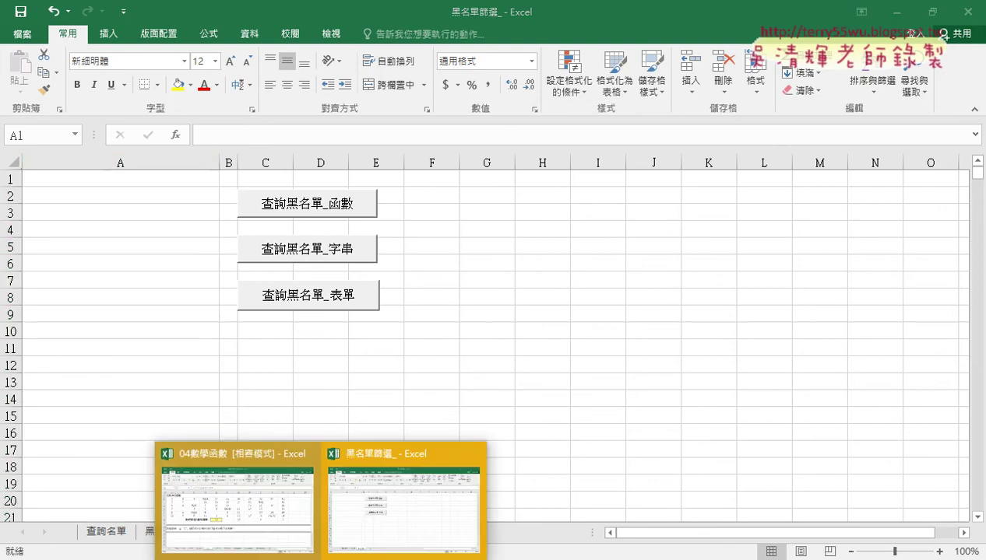
Return to 04數學函數's COUNT sheet and inspect the formulas in E8, G8 and I8.
left_click(301, 536)
left_click(364, 346)
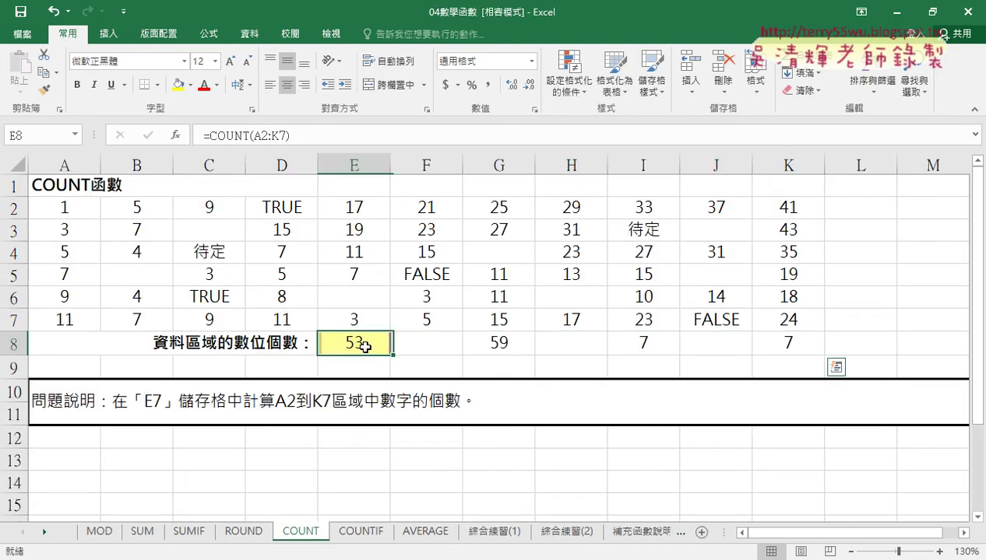
left_click(505, 344)
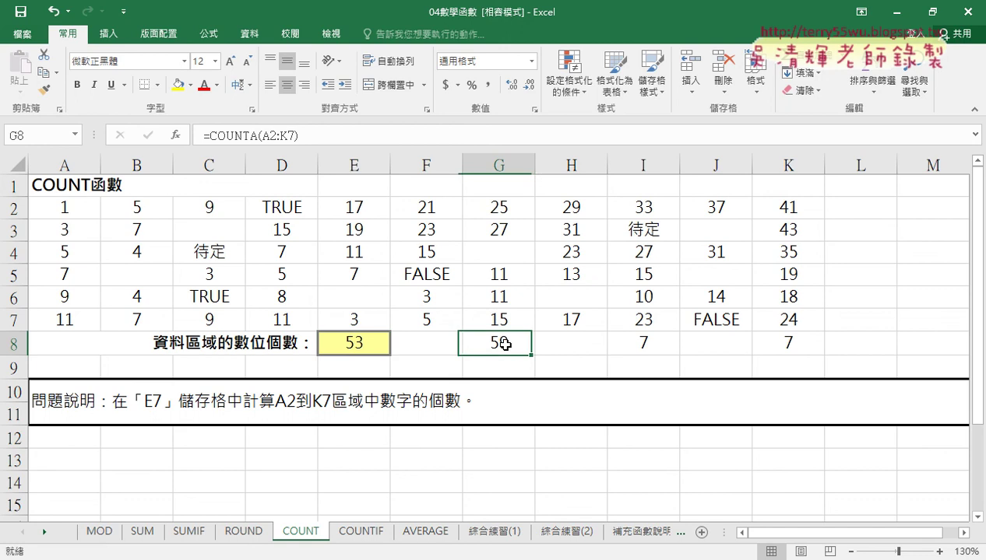
left_click(642, 345)
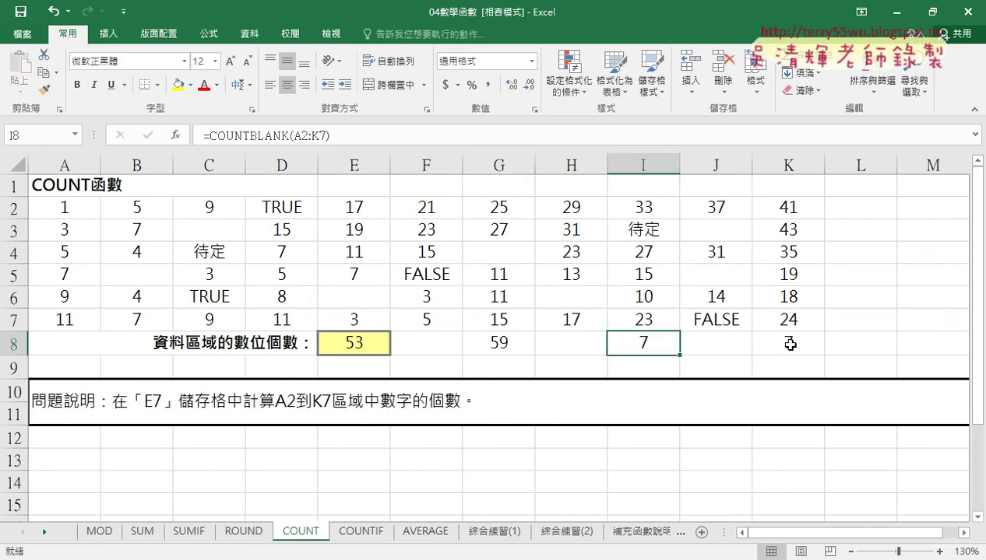